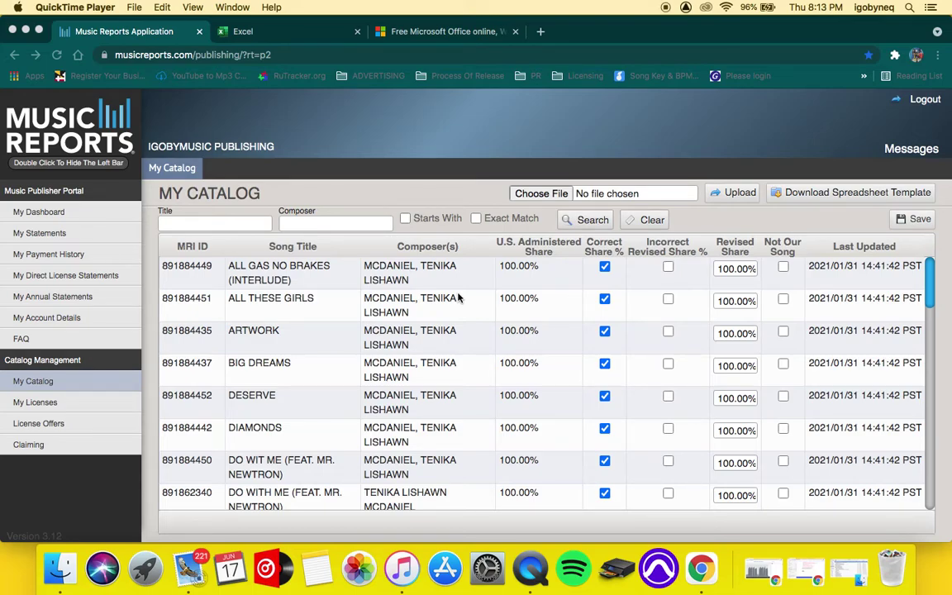
# Visit the account dashboard, then return to the catalog of songs
pyautogui.click(47, 210)
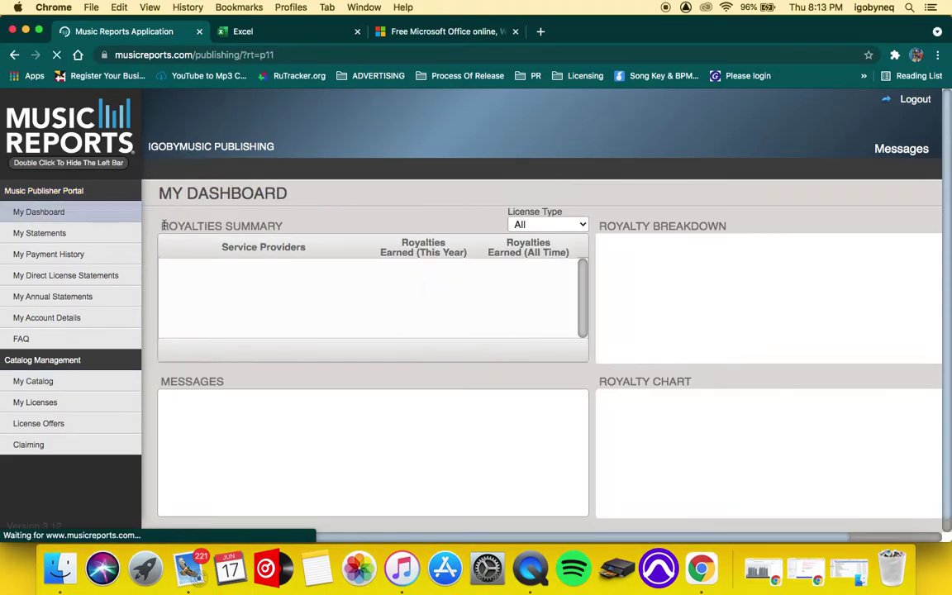
pyautogui.moveTo(322, 251)
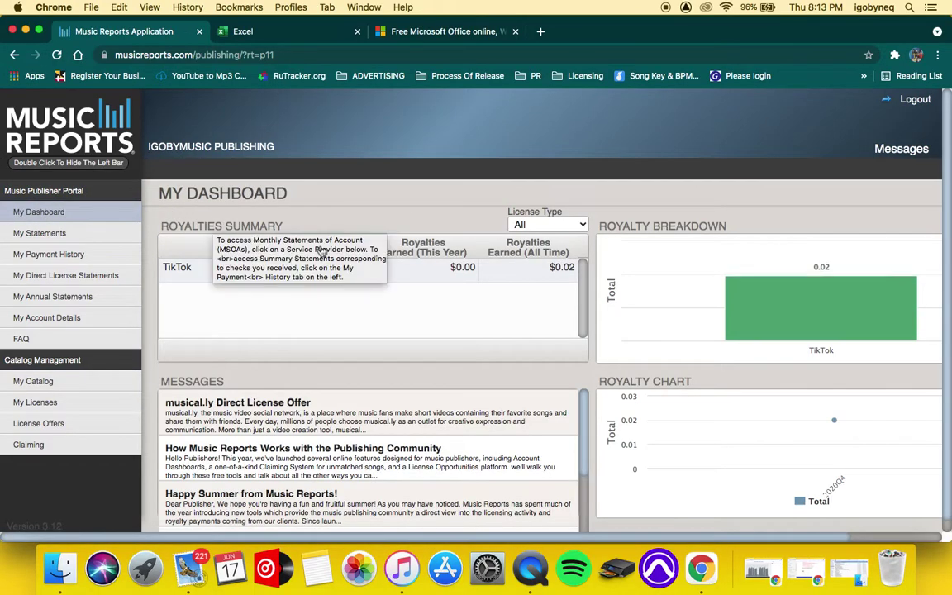
pyautogui.click(33, 382)
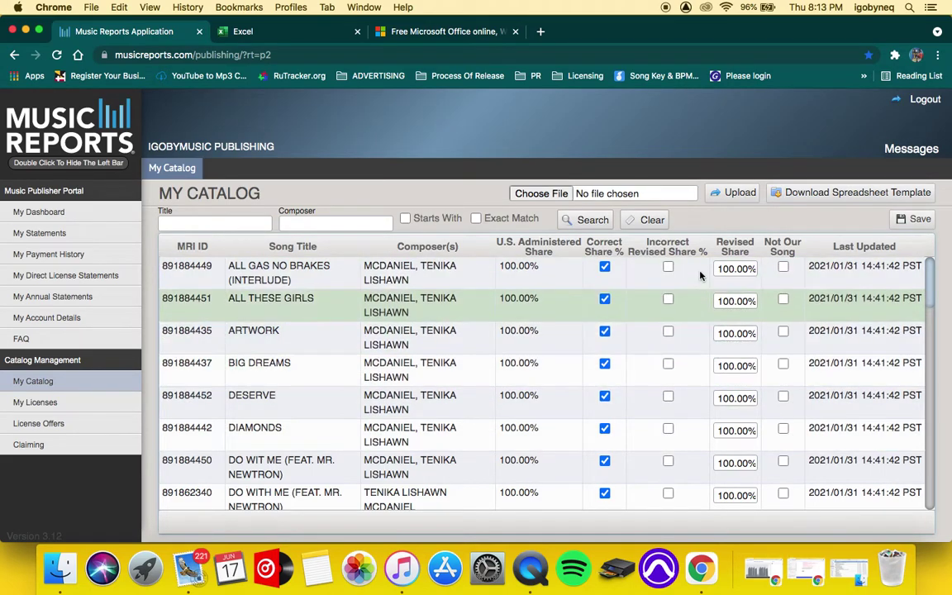
# Download the spreadsheet template, reveal it in Finder's Downloads, then switch to the Microsoft 365 page
pyautogui.click(814, 194)
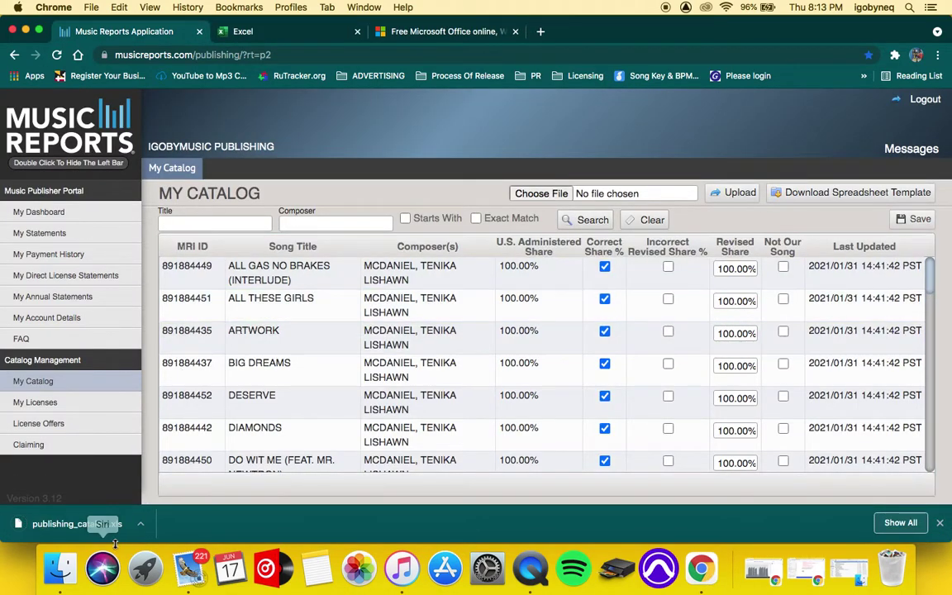
pyautogui.click(140, 524)
pyautogui.click(132, 450)
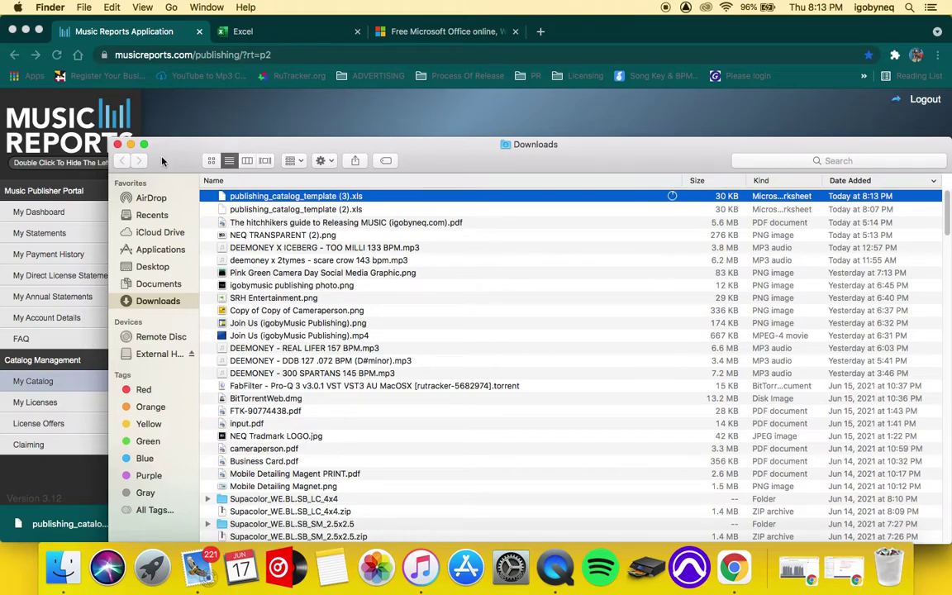
pyautogui.moveTo(162, 160); pyautogui.dragTo(302, 476)
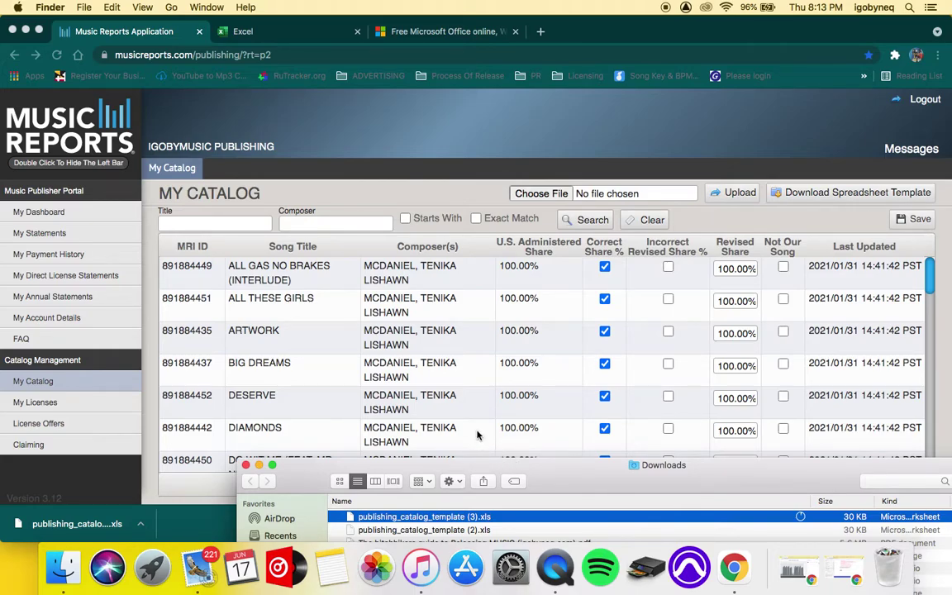
pyautogui.click(421, 35)
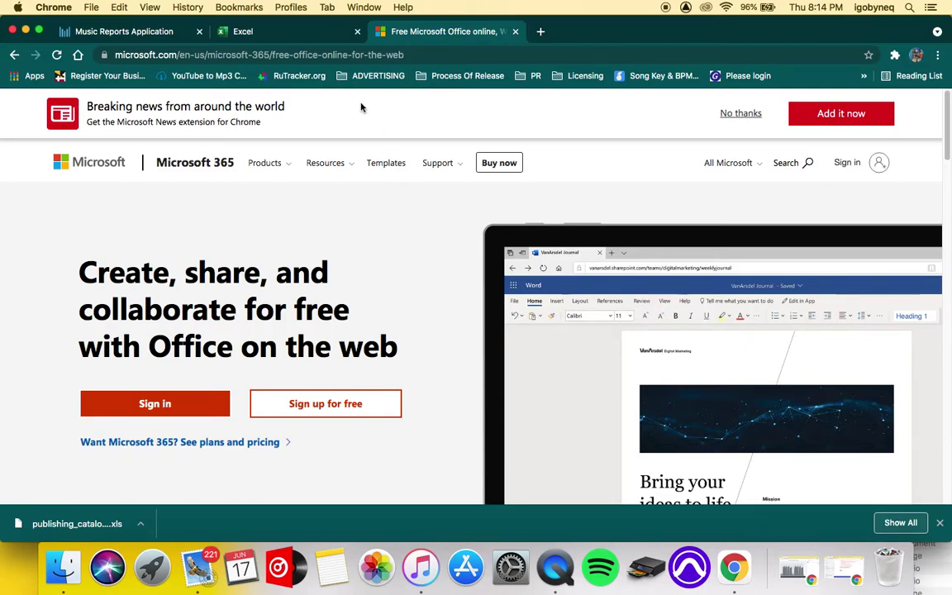
# Move between the Excel and Microsoft 365 pages and reach the Excel start page via Home
pyautogui.click(258, 35)
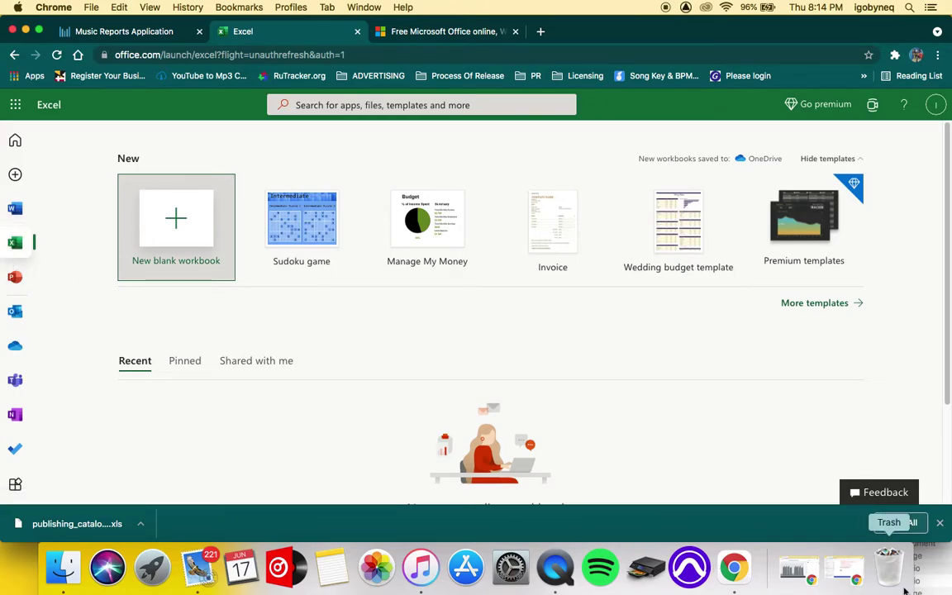
pyautogui.click(406, 37)
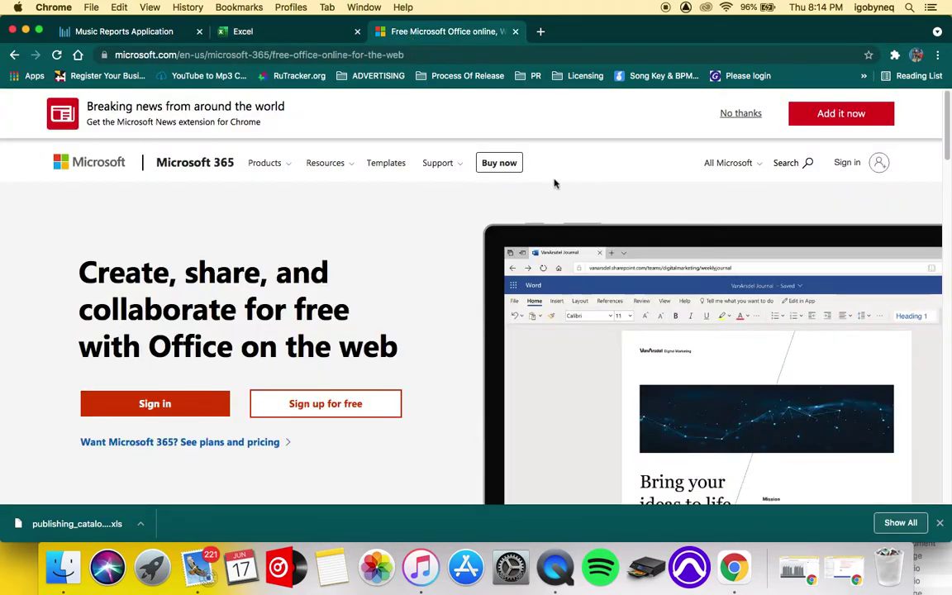
pyautogui.click(271, 33)
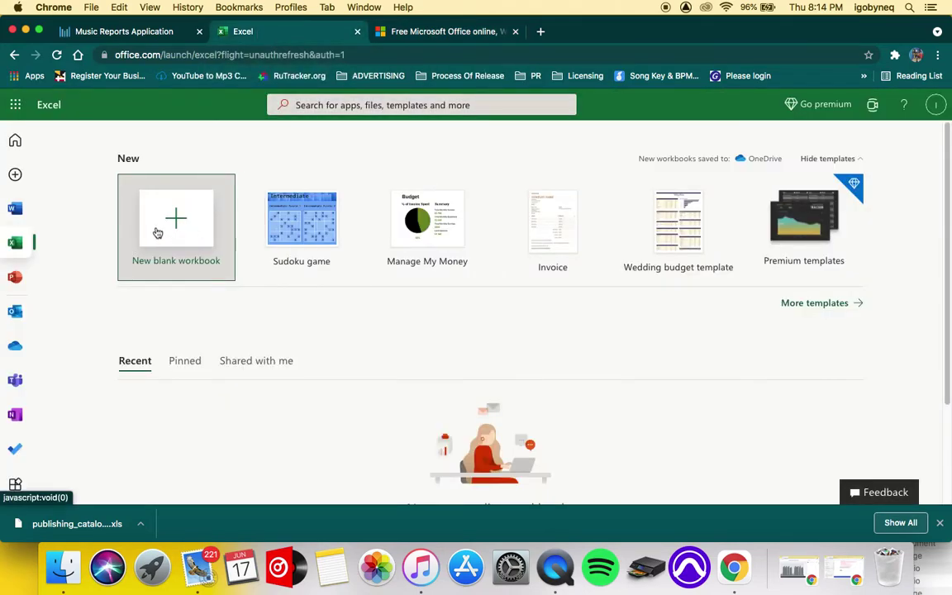
pyautogui.click(16, 141)
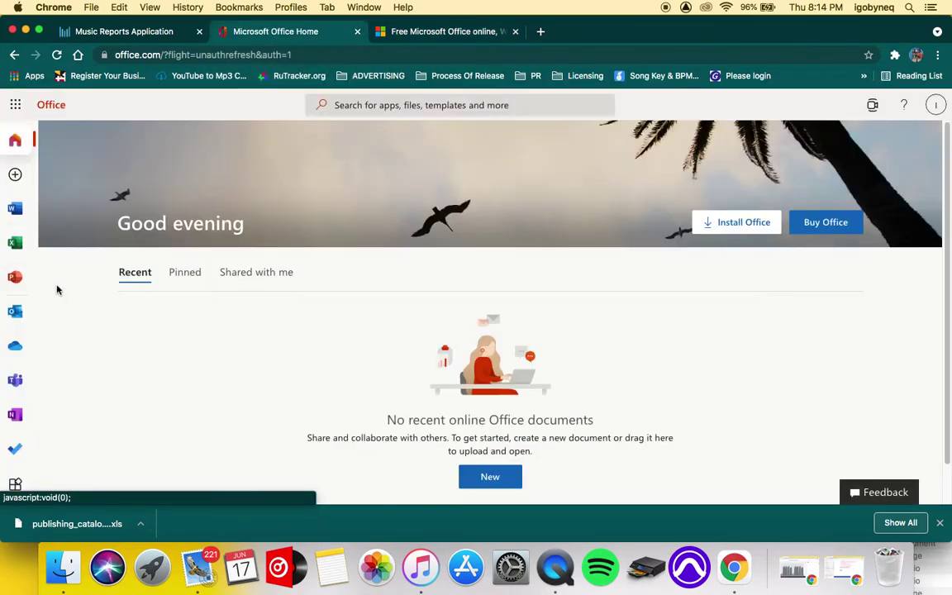
pyautogui.click(15, 242)
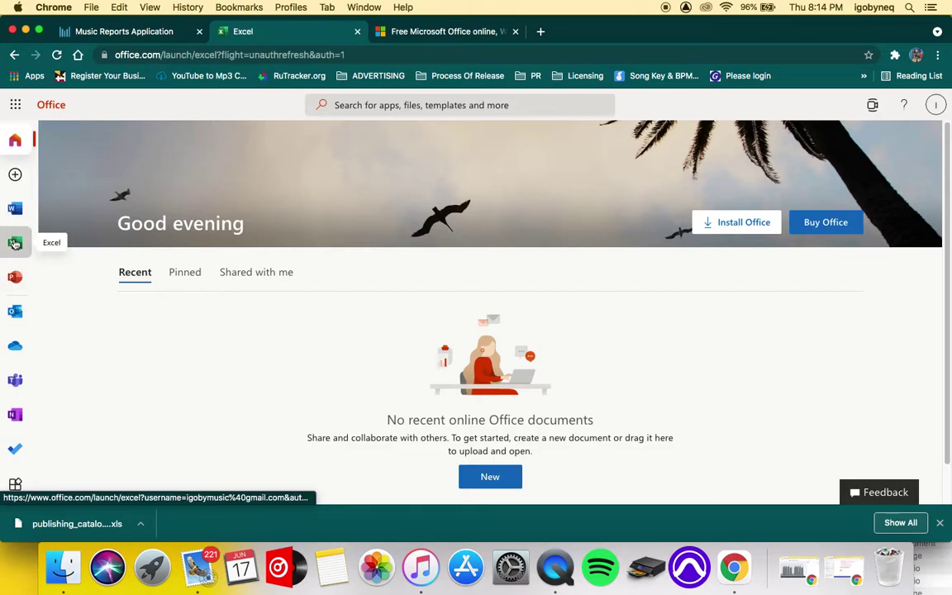
# Drop publishing_catalog_template (3).xls from Downloads into Excel to convert it into a OneDrive workbook
pyautogui.click(944, 577)
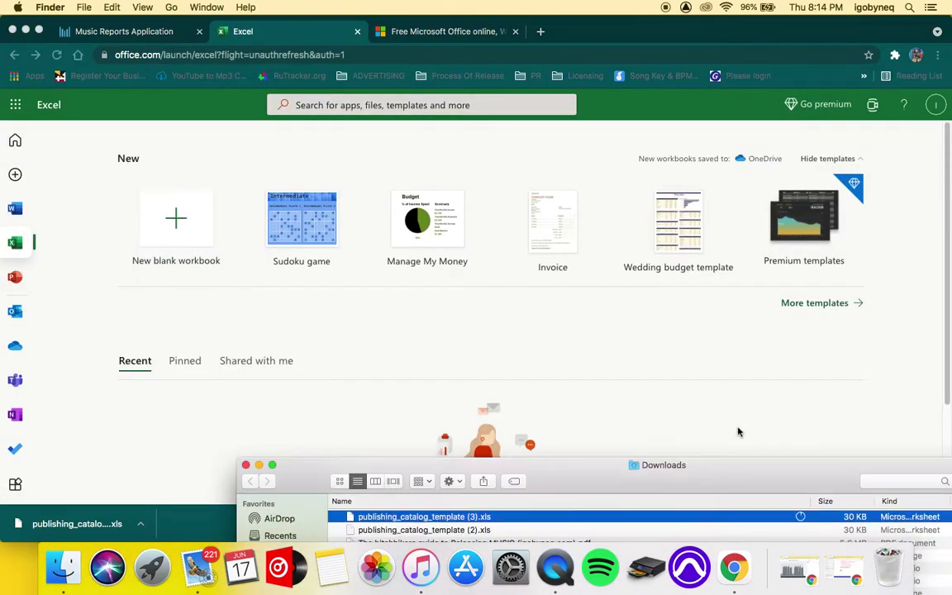
pyautogui.moveTo(680, 484); pyautogui.dragTo(810, 482)
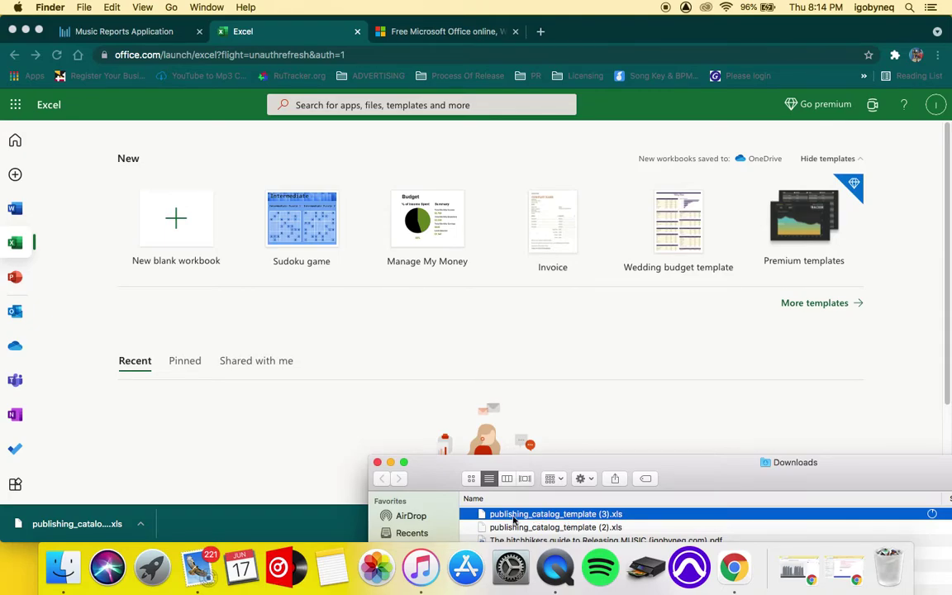
pyautogui.moveTo(570, 519); pyautogui.dragTo(206, 248)
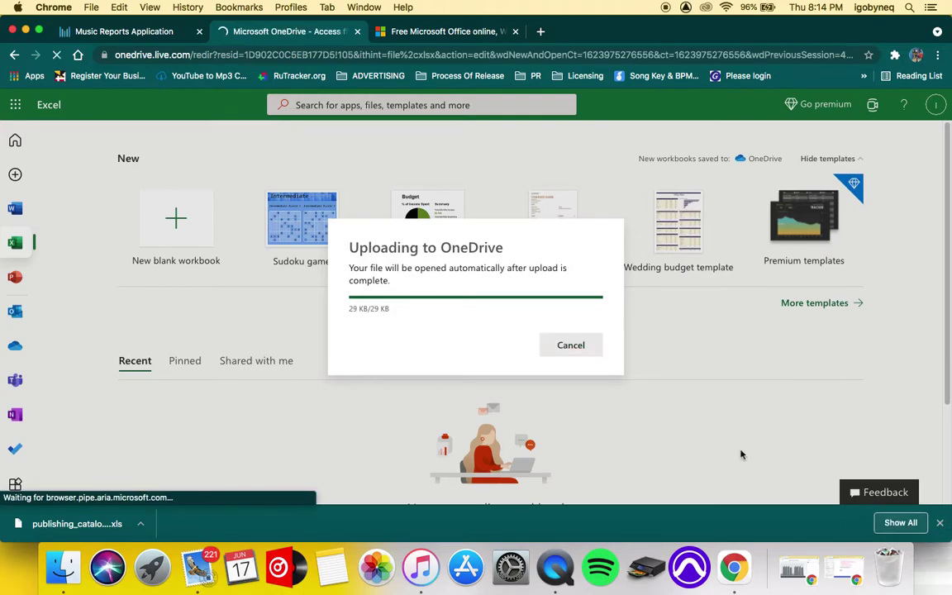
pyautogui.press('super+Tab')
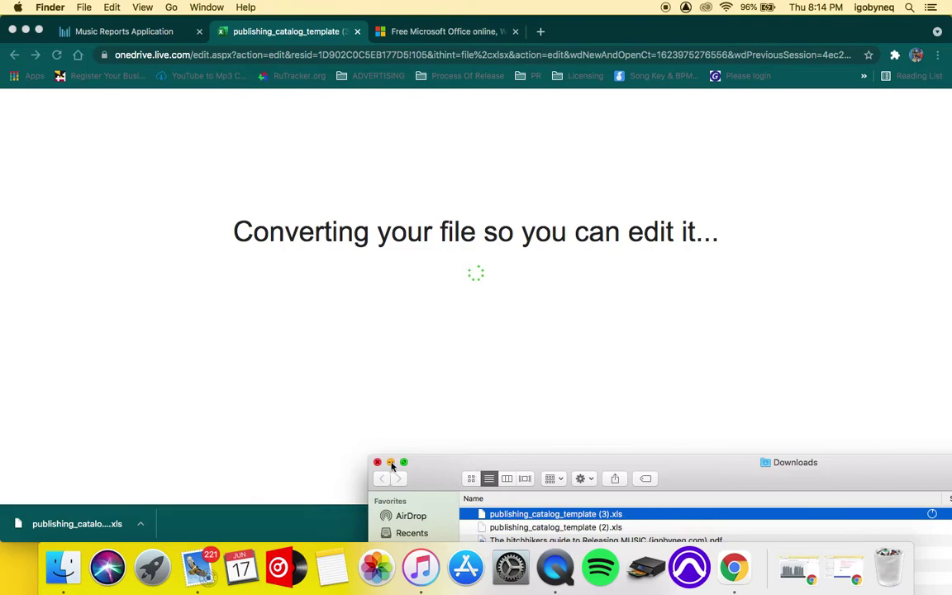
pyautogui.click(390, 463)
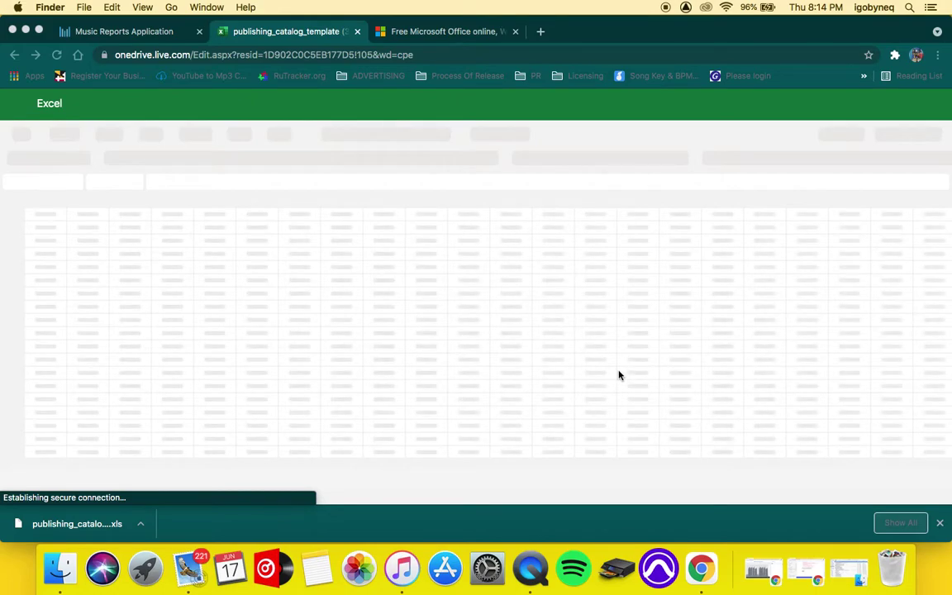
pyautogui.click(940, 524)
# Dismiss the downloads bar, scan the template's columns from ISWC Number, then open a new browser tab
pyautogui.click(940, 524)
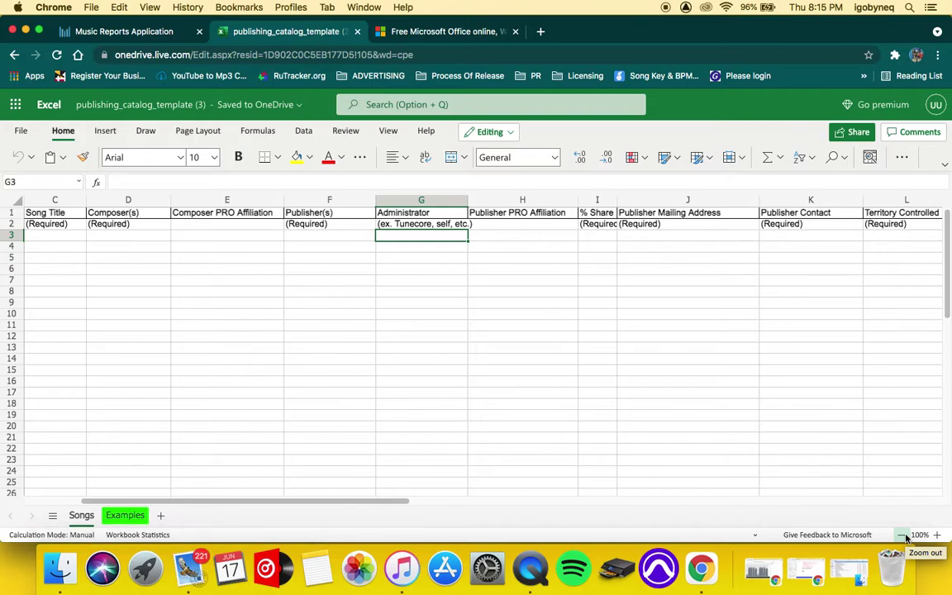
pyautogui.moveTo(322, 503); pyautogui.dragTo(226, 467)
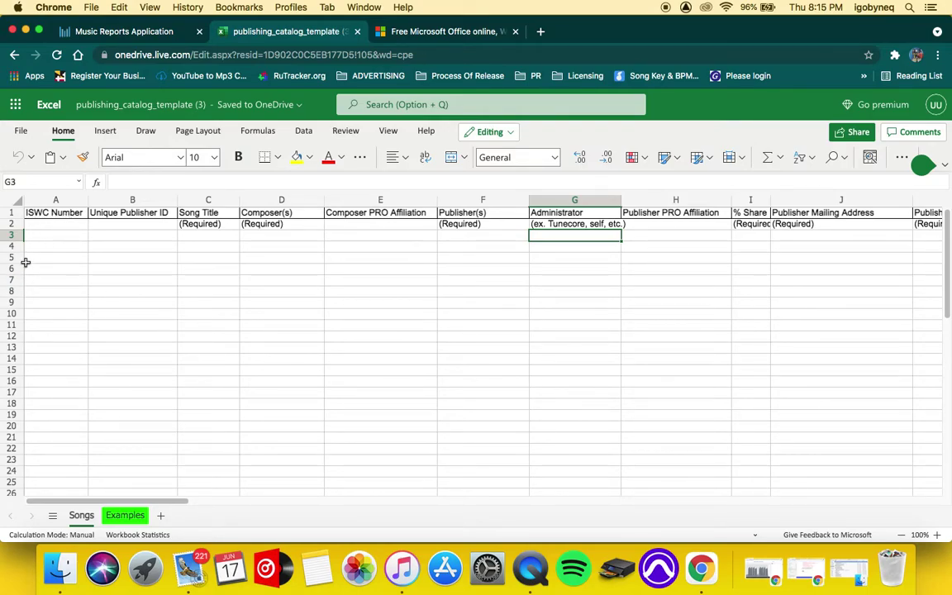
pyautogui.click(540, 33)
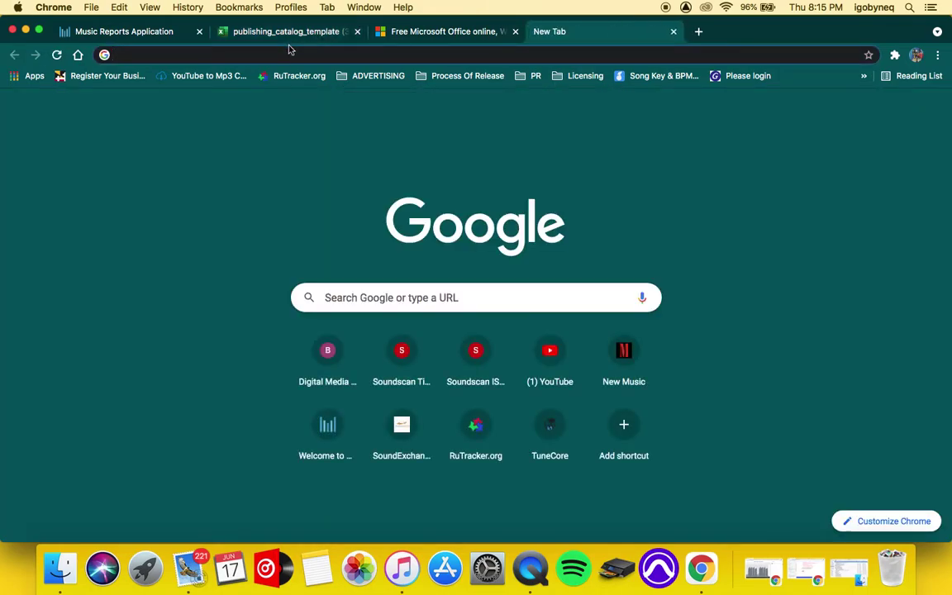
# Go to bmi.com and reach the Songview repertoire search page
pyautogui.write('bmi')
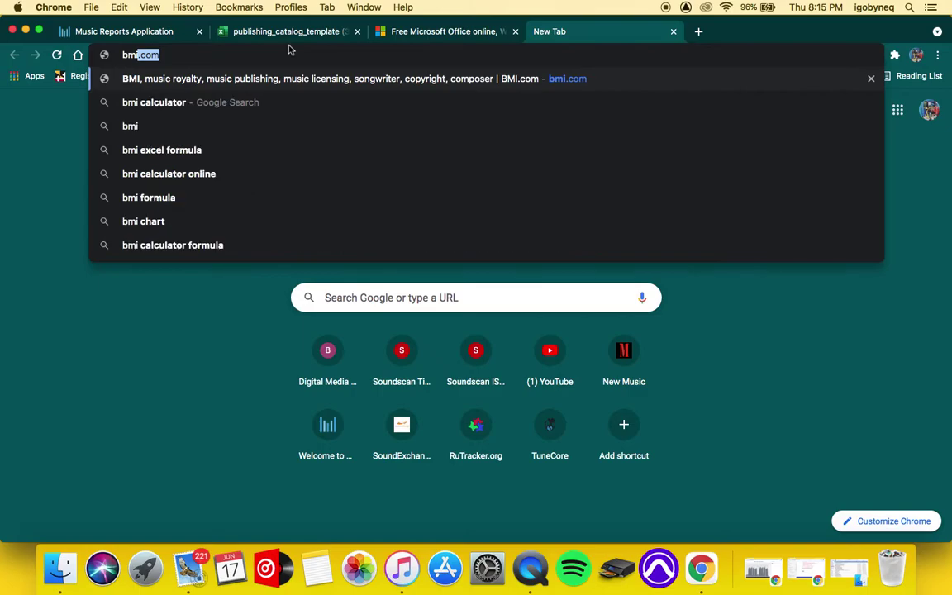
pyautogui.press('Return')
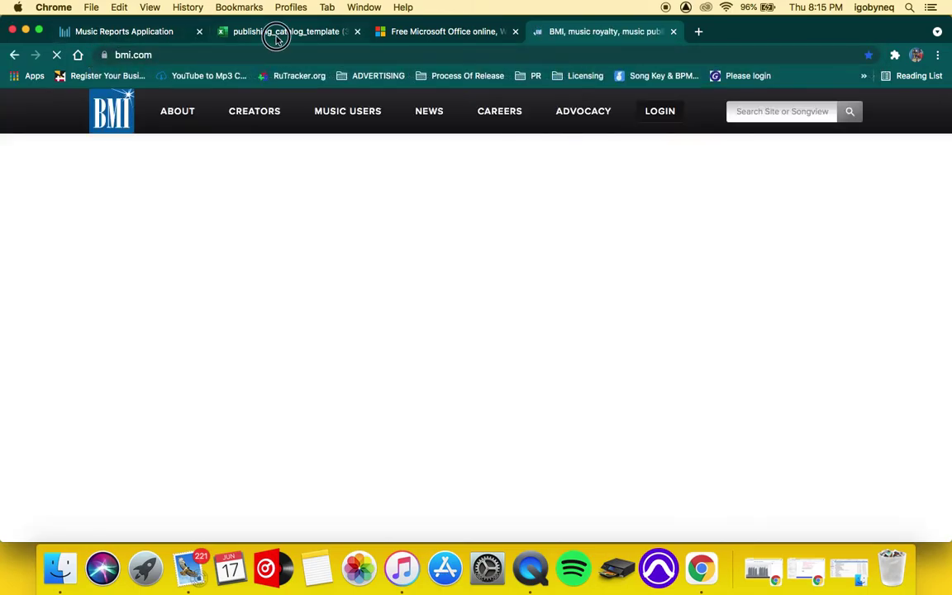
pyautogui.click(277, 33)
pyautogui.click(578, 33)
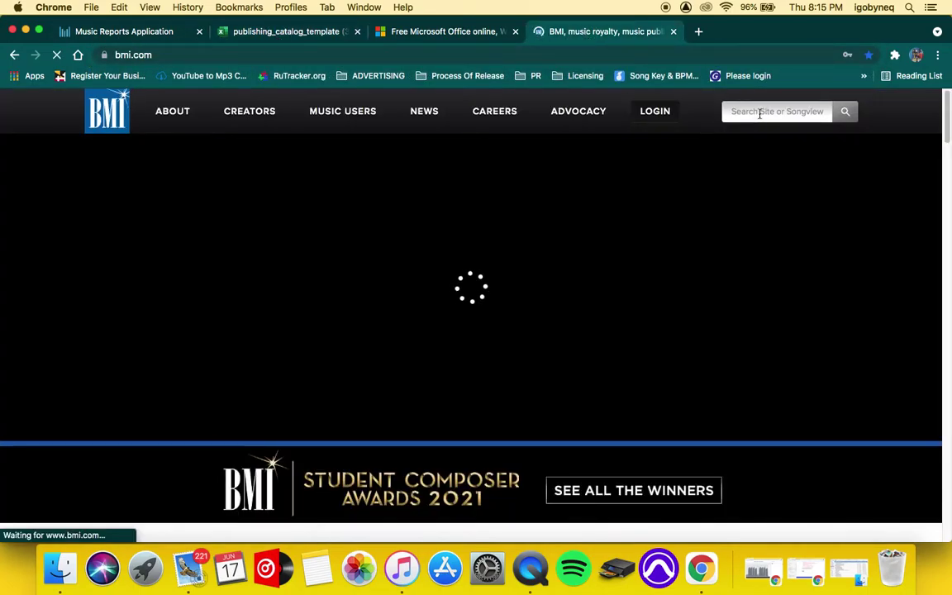
pyautogui.click(760, 113)
pyautogui.click(791, 181)
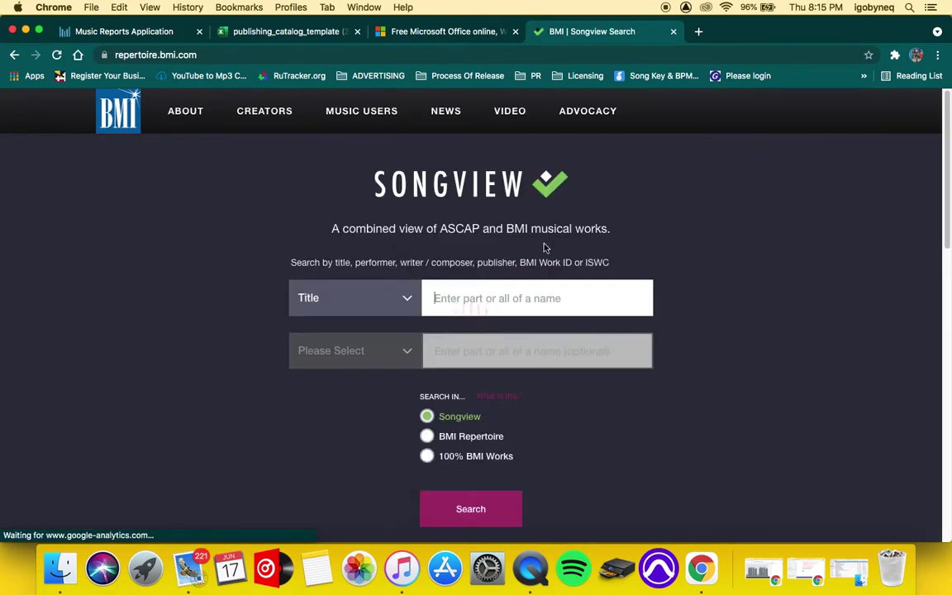
# Search Songview by Performer for the performer's name, accept the disclaimer, and open the matching result
pyautogui.click(406, 300)
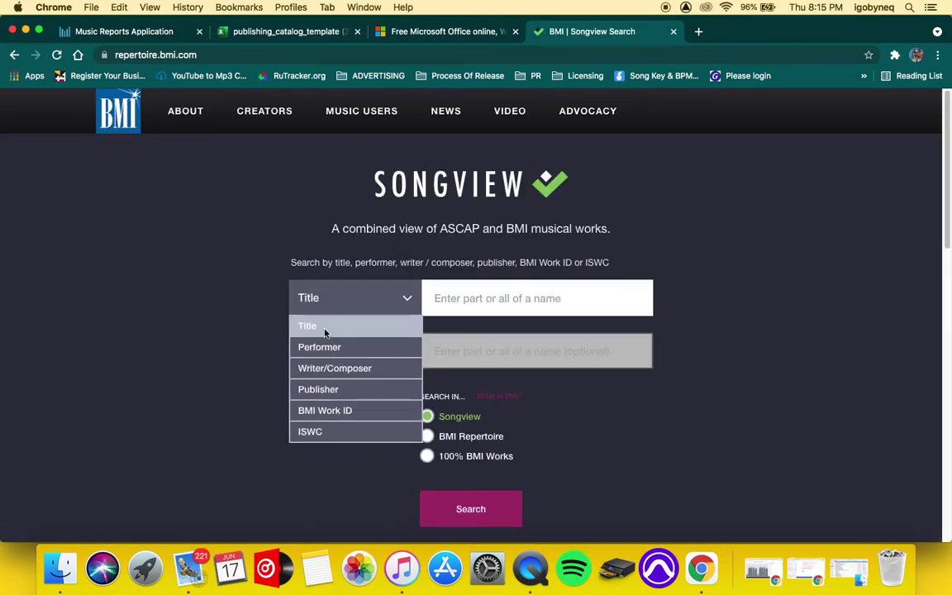
pyautogui.click(334, 350)
pyautogui.click(471, 297)
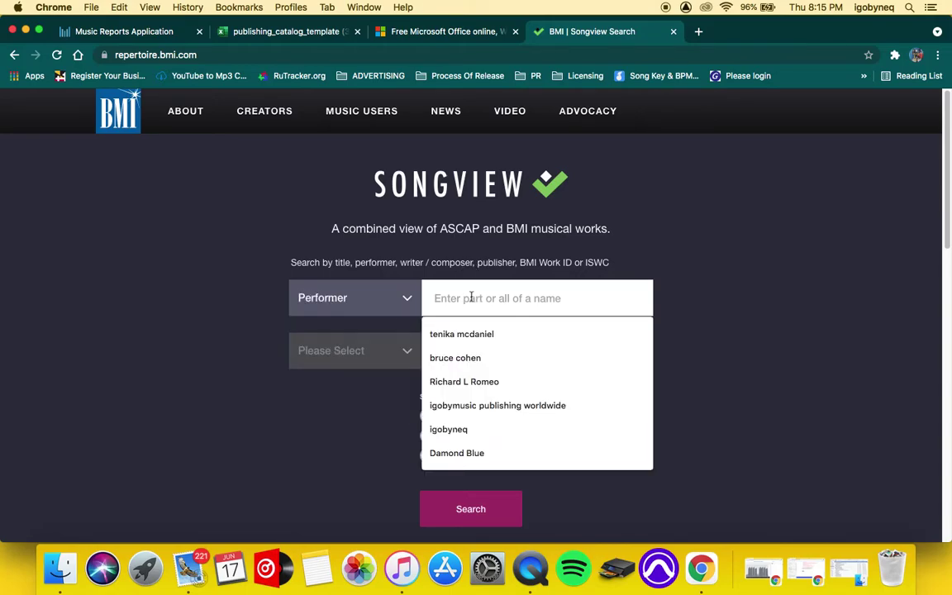
pyautogui.write('igobyneq')
pyautogui.press('Return')
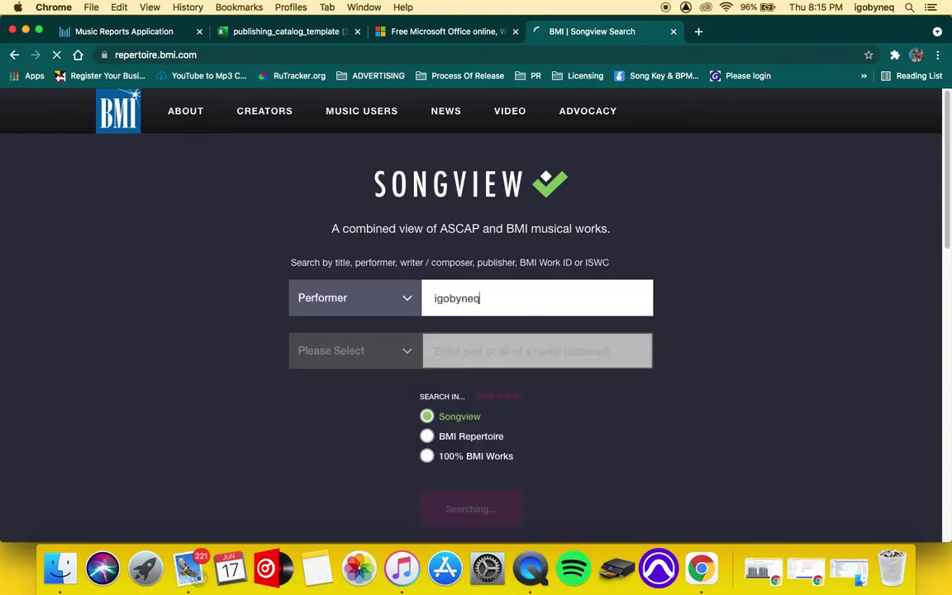
pyautogui.scroll(-5, 471, 331)
pyautogui.click(476, 302)
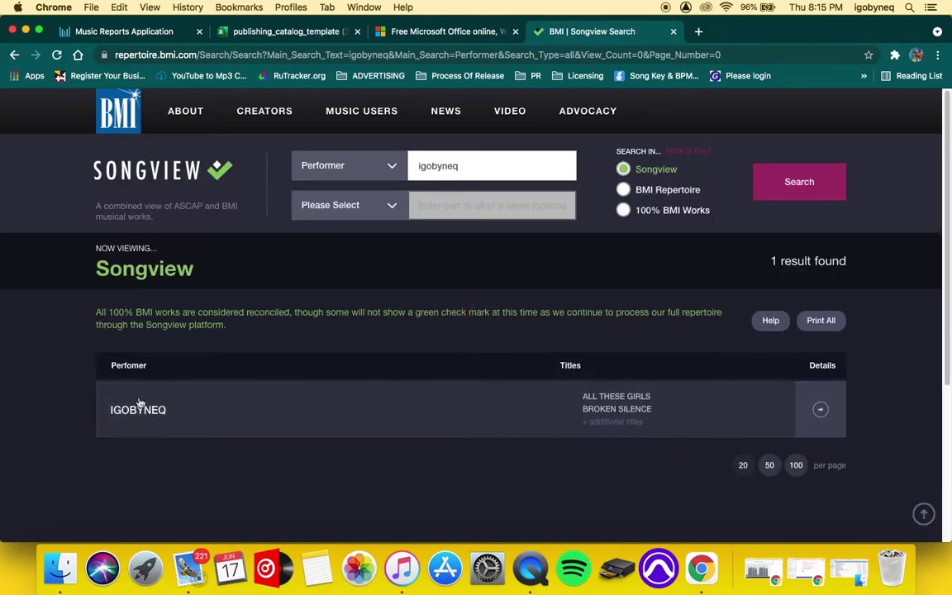
pyautogui.click(139, 408)
# Expand ALL THESE GIRLS and highlight its ISWC code
pyautogui.scroll(-2, 499, 404)
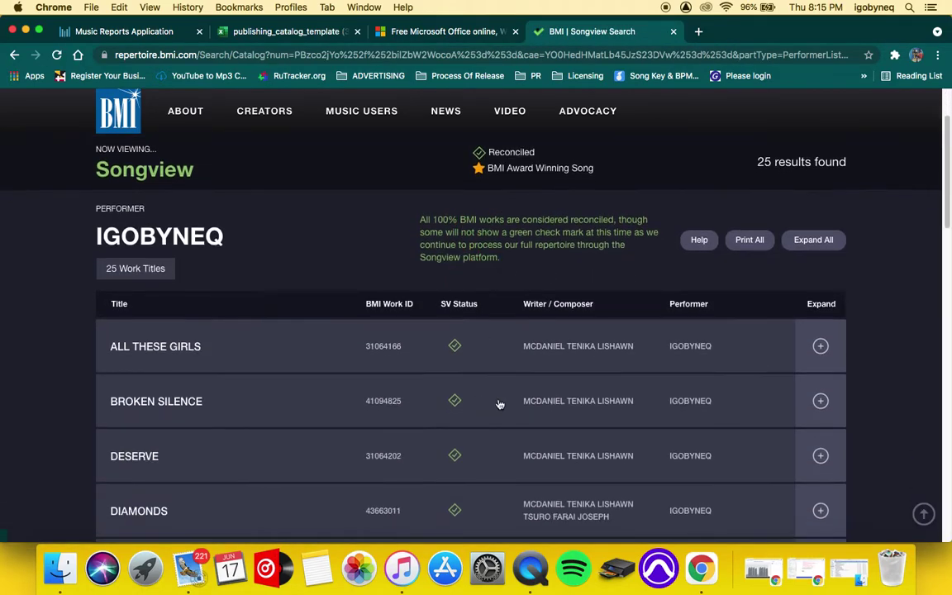
pyautogui.click(646, 349)
pyautogui.scroll(-1, 553, 360)
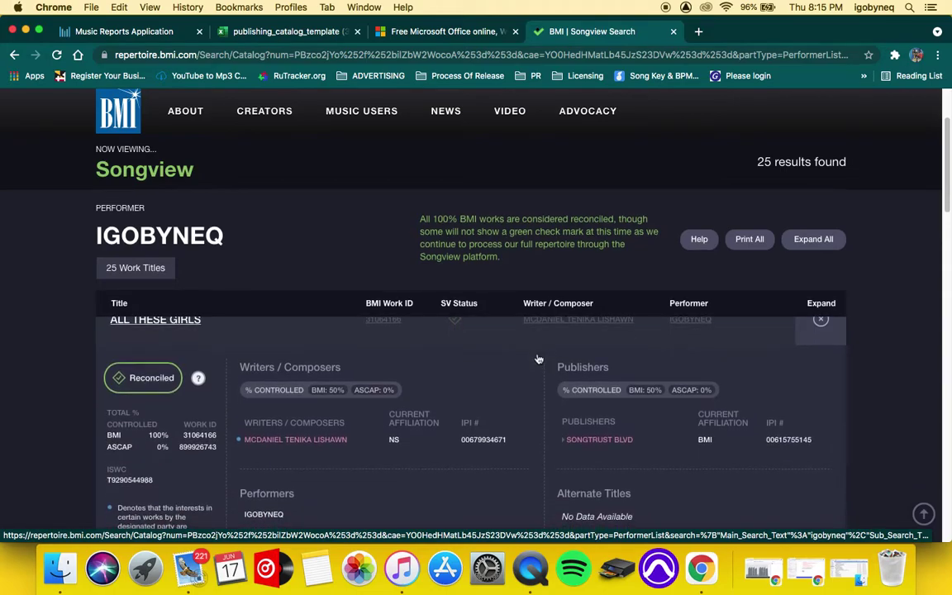
pyautogui.scroll(-3, 541, 360)
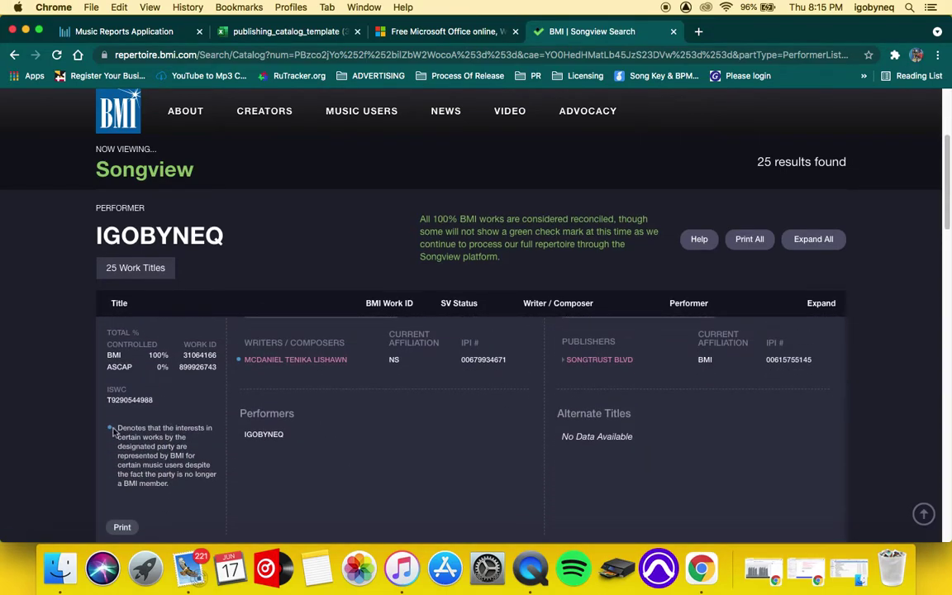
pyautogui.moveTo(154, 400); pyautogui.dragTo(105, 401)
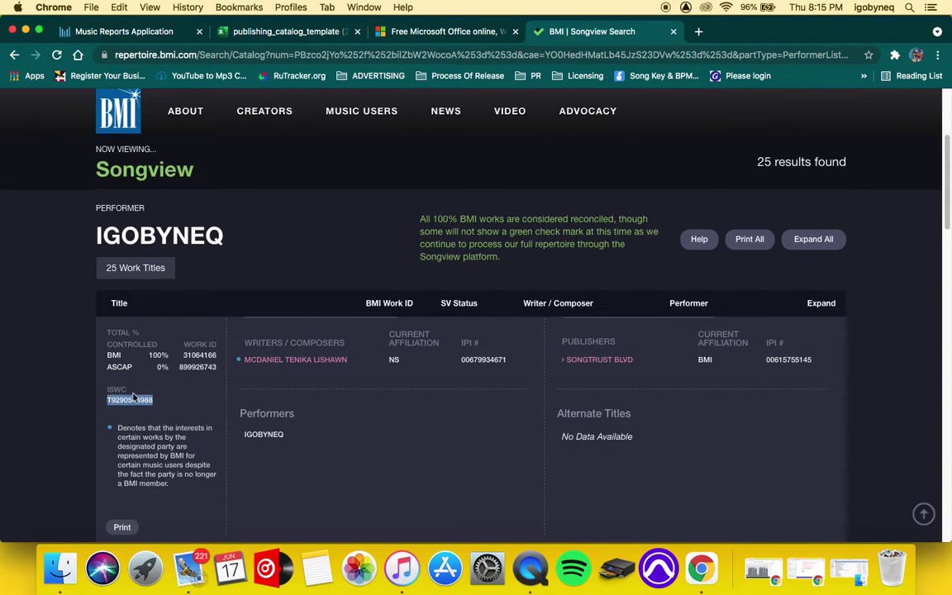
pyautogui.scroll(5, 133, 397)
pyautogui.scroll(-4, 324, 360)
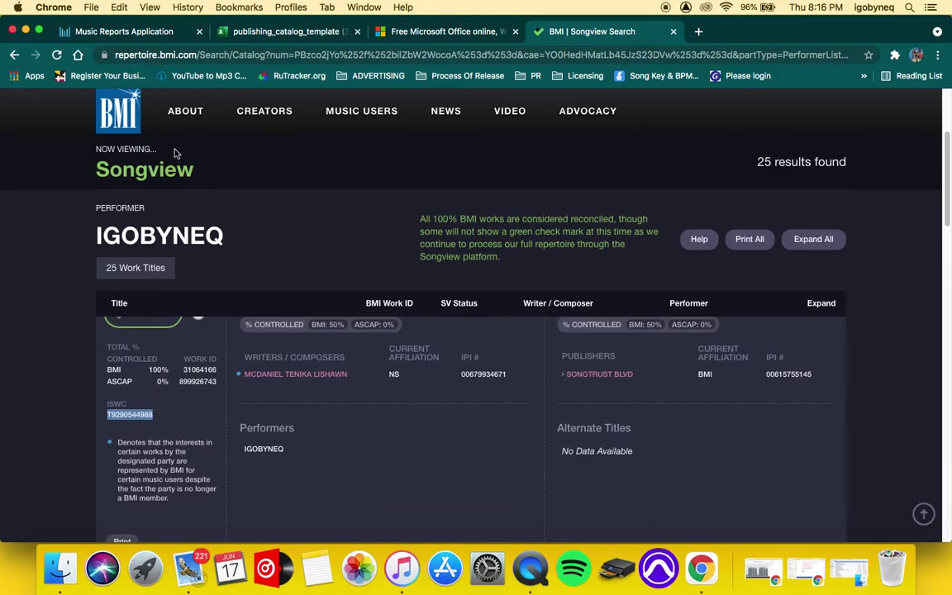
# Compare with the template, highlight the publisher's IPI number, then return to the spreadsheet
pyautogui.click(245, 31)
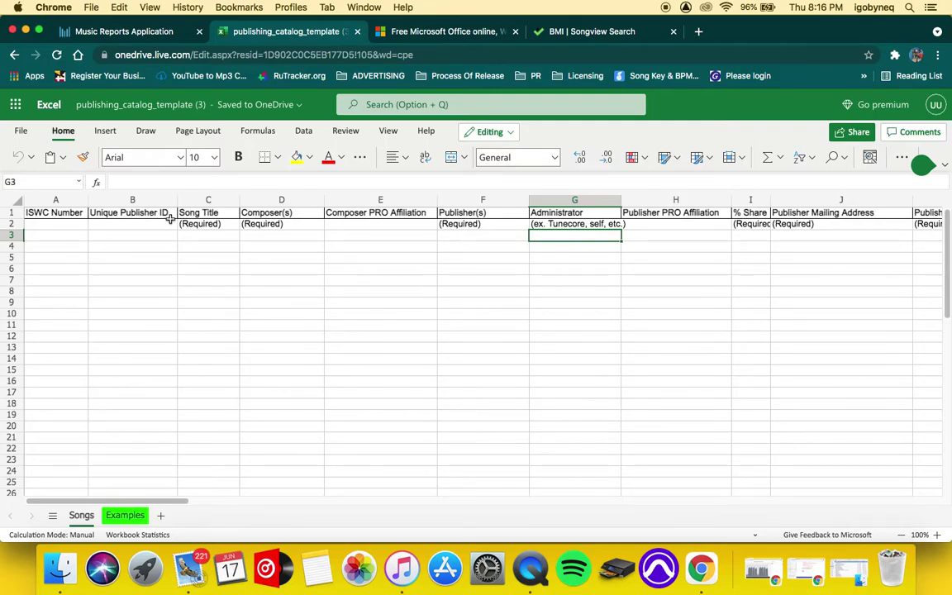
pyautogui.click(552, 37)
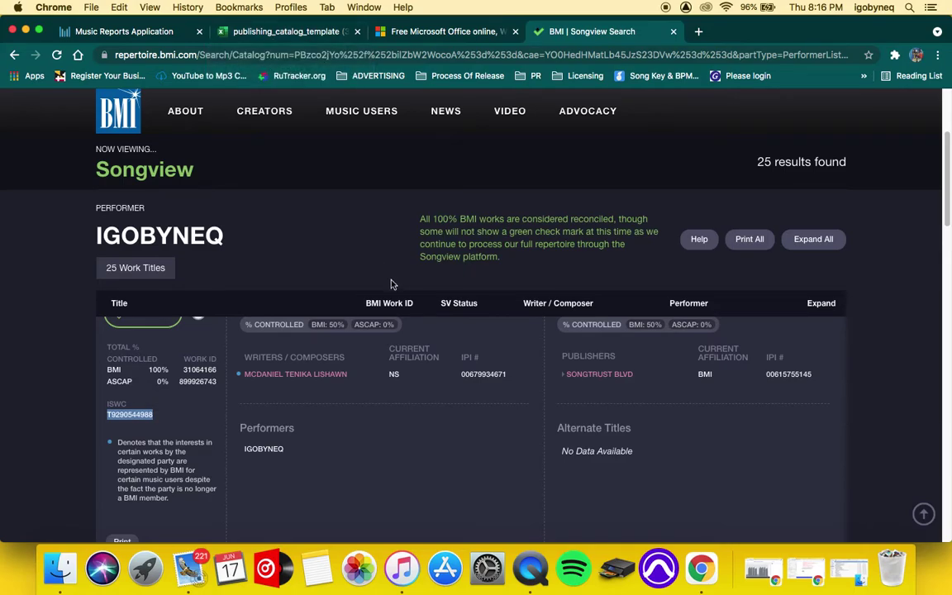
pyautogui.scroll(1, 484, 385)
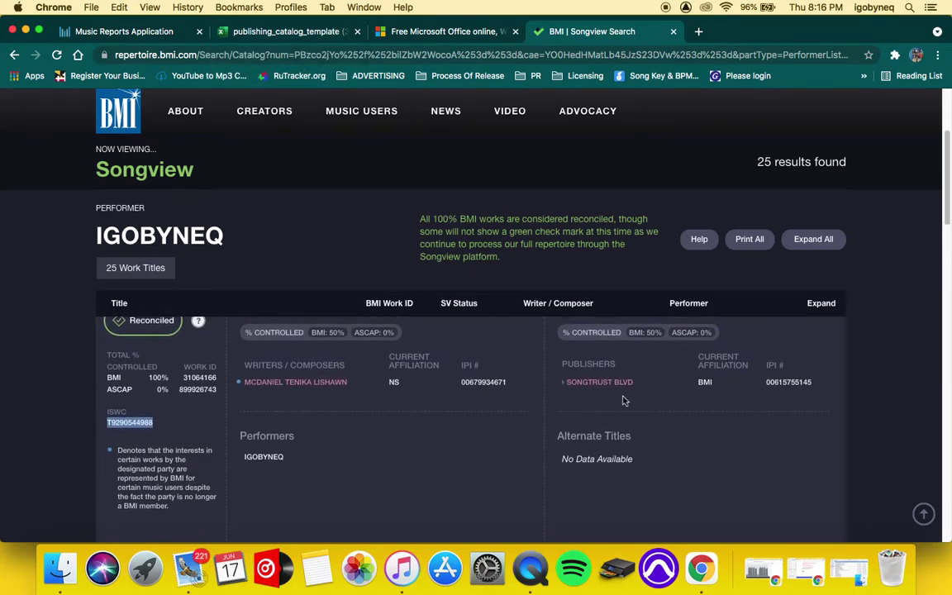
pyautogui.moveTo(817, 382); pyautogui.dragTo(764, 386)
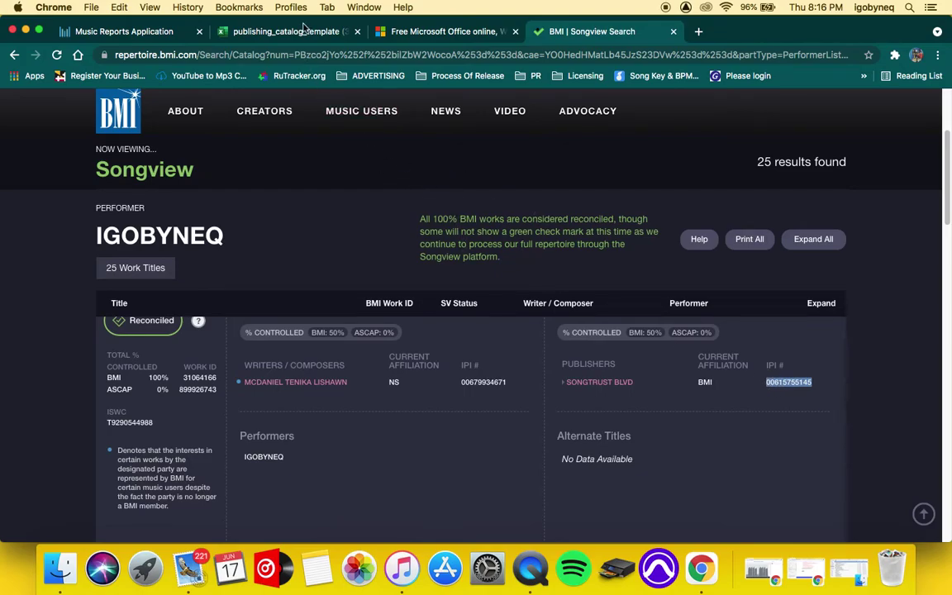
pyautogui.click(275, 31)
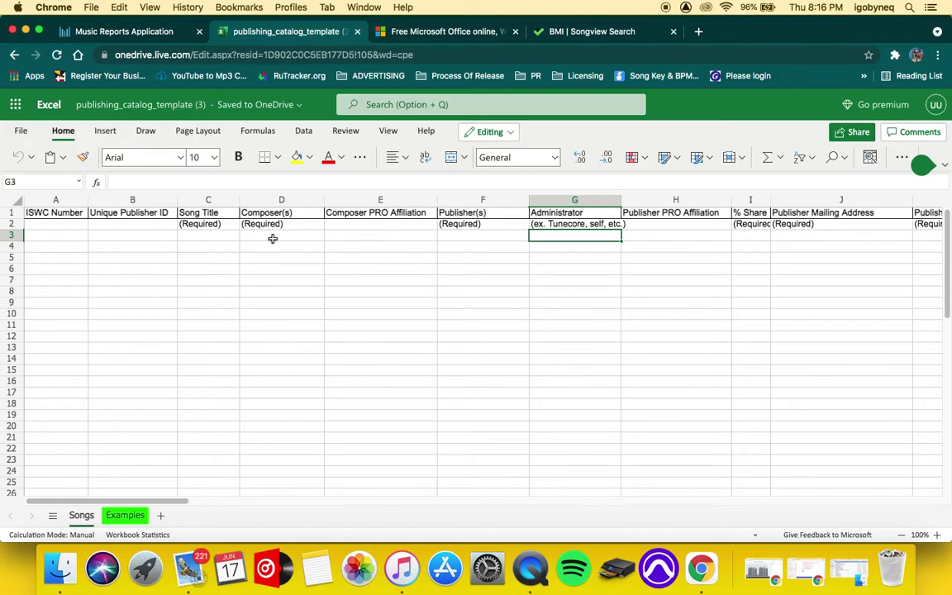
pyautogui.click(359, 218)
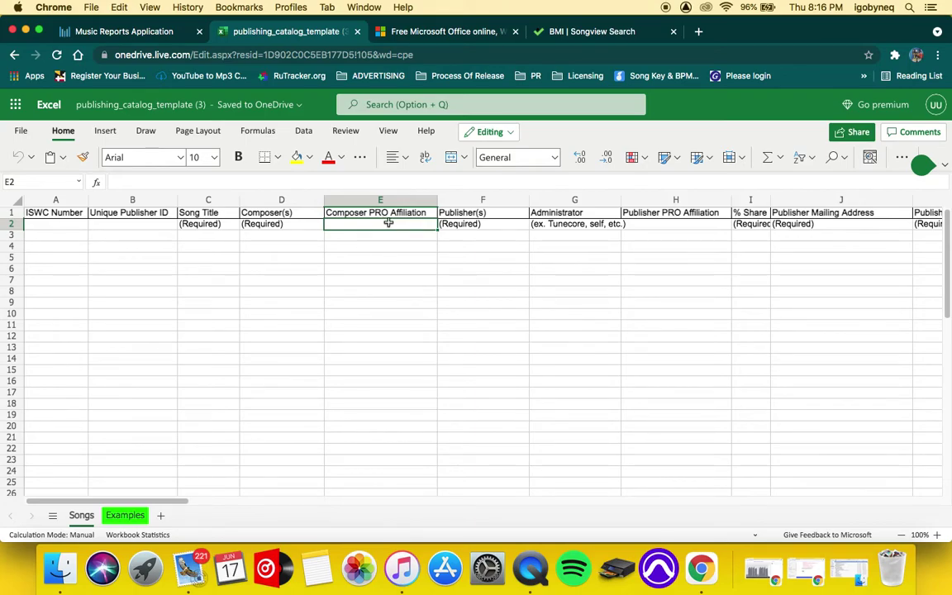
pyautogui.click(465, 223)
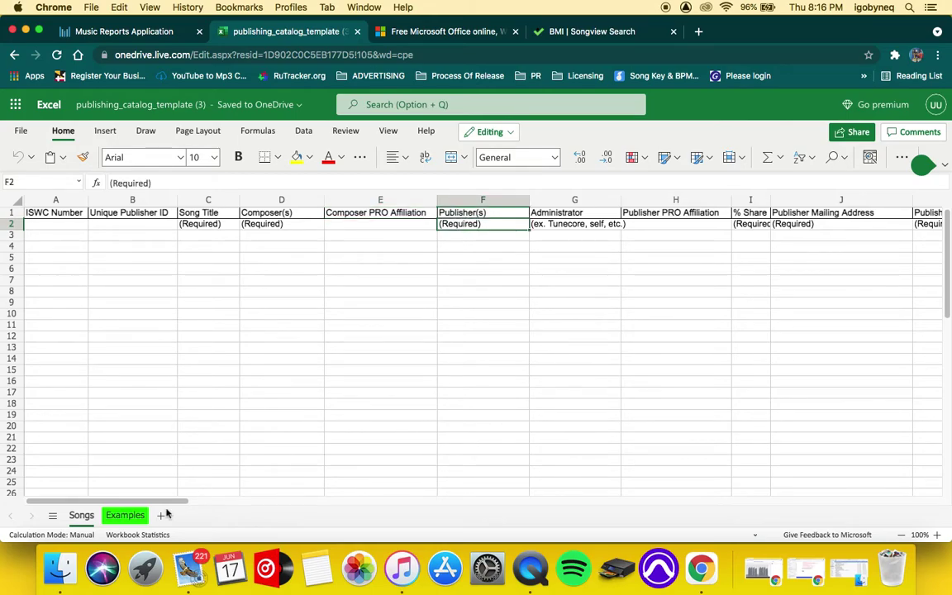
pyautogui.moveTo(166, 503); pyautogui.dragTo(217, 501)
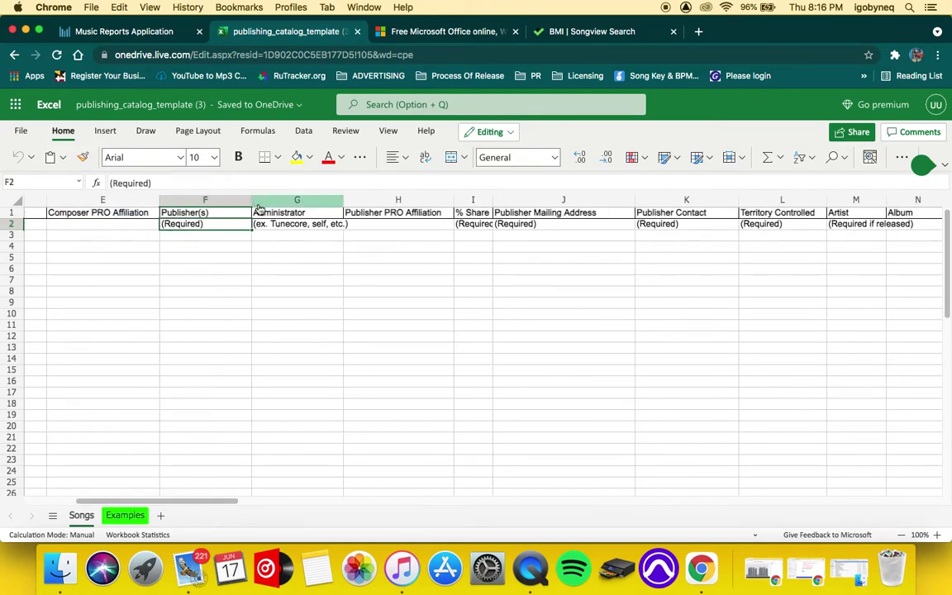
pyautogui.click(280, 203)
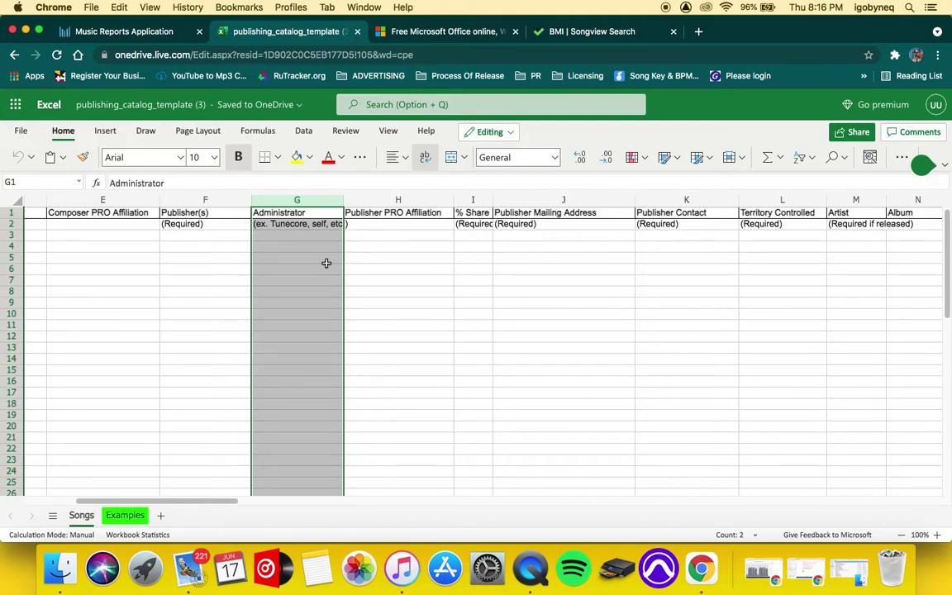
pyautogui.click(411, 216)
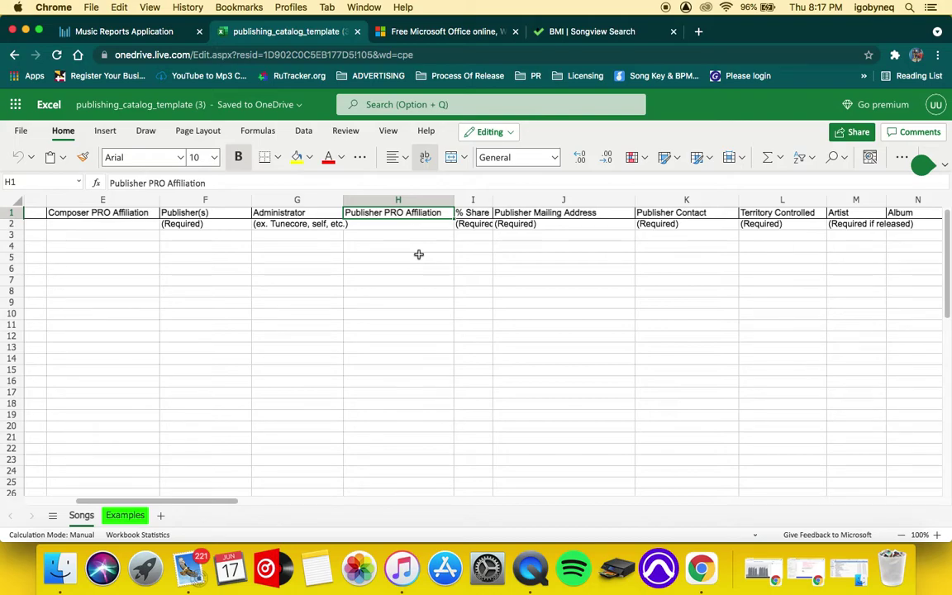
pyautogui.click(475, 202)
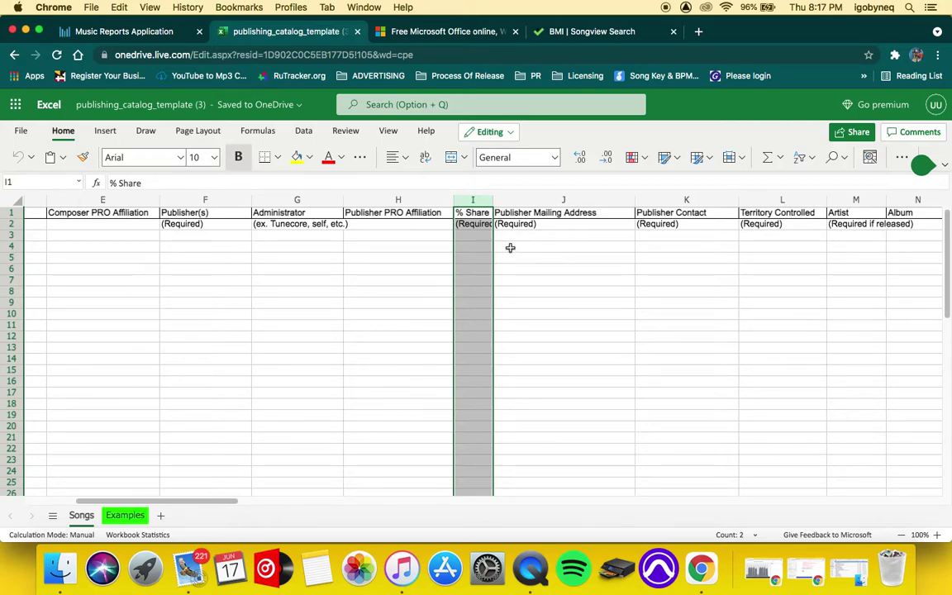
pyautogui.click(559, 202)
pyautogui.moveTo(219, 501); pyautogui.dragTo(293, 507)
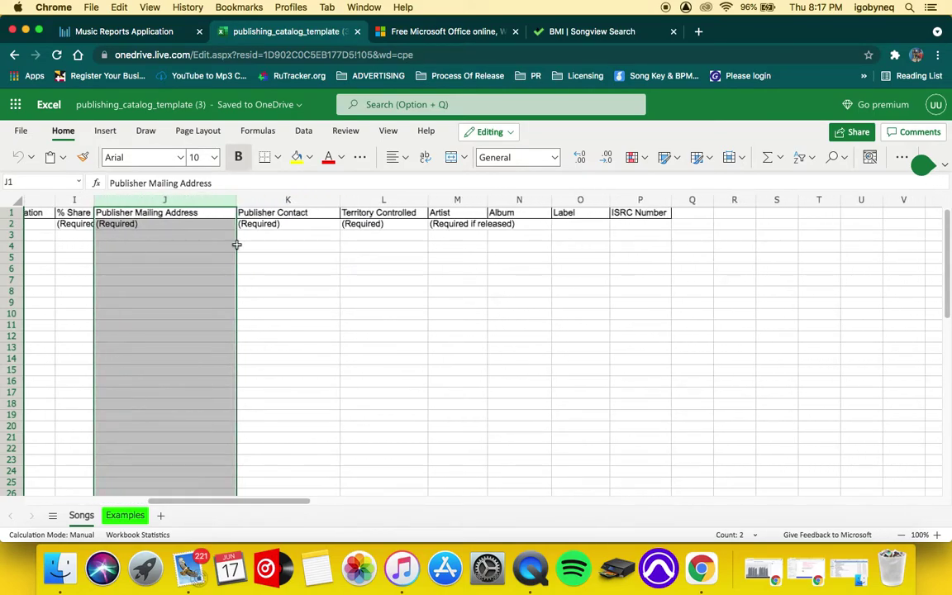
pyautogui.click(258, 200)
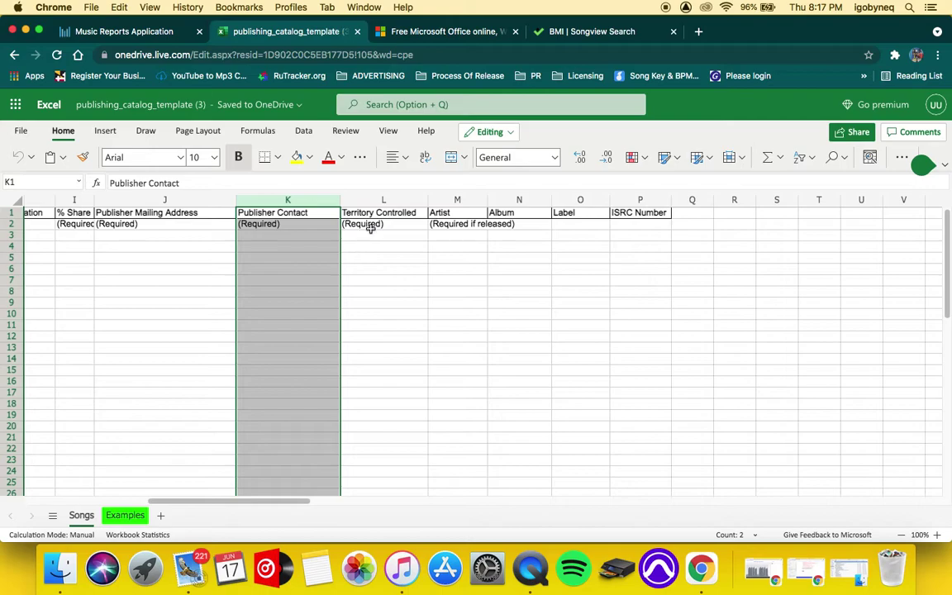
pyautogui.click(383, 202)
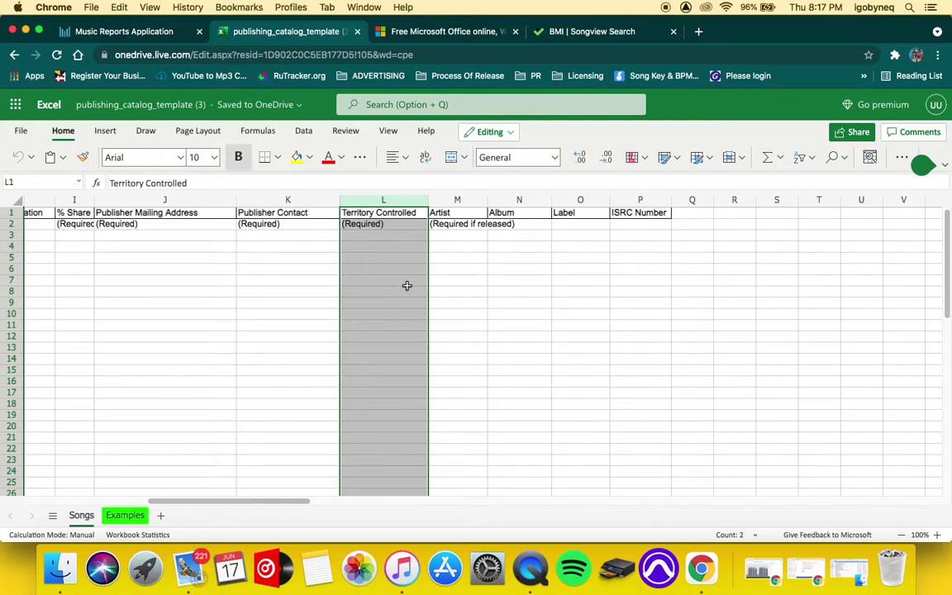
pyautogui.click(455, 199)
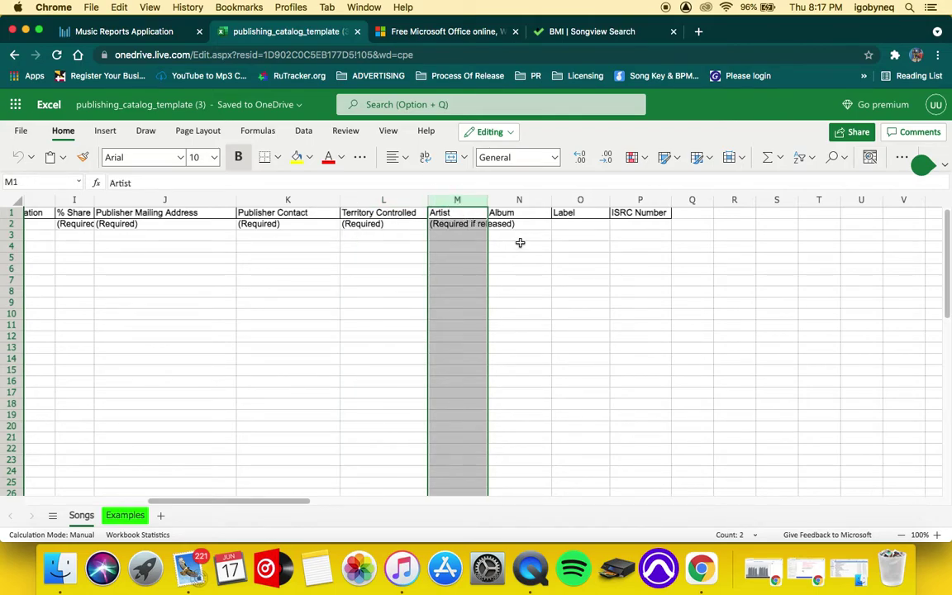
pyautogui.click(519, 200)
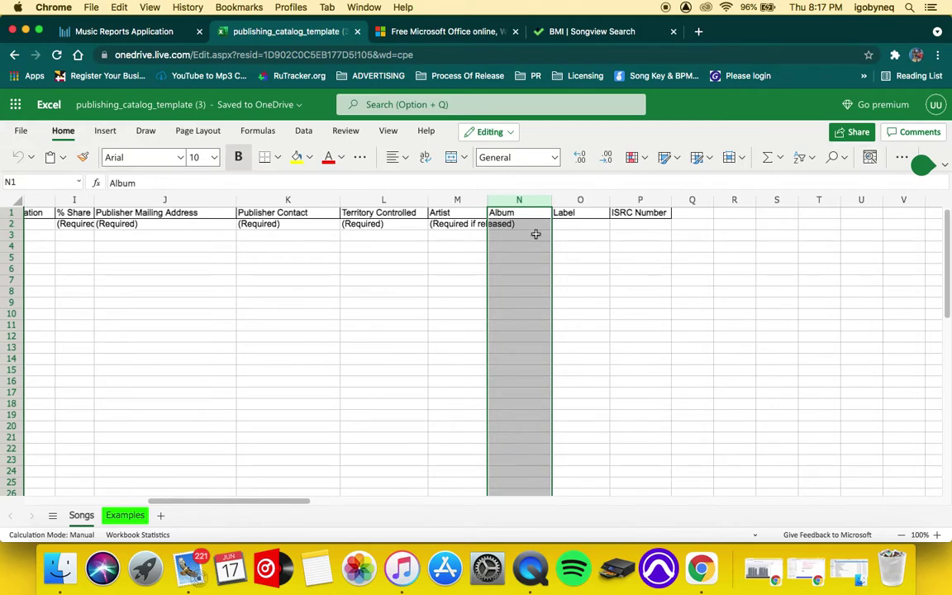
pyautogui.click(578, 200)
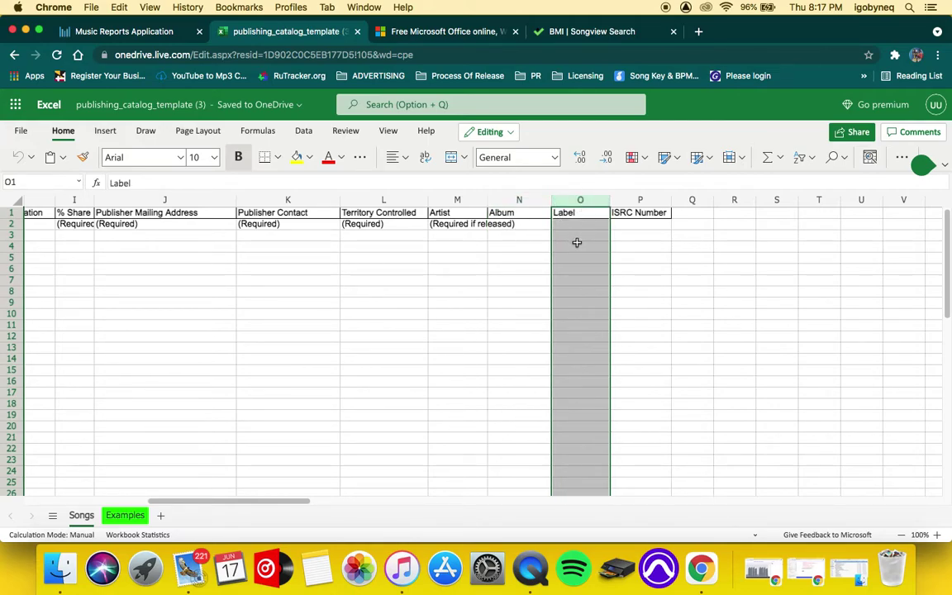
pyautogui.click(634, 204)
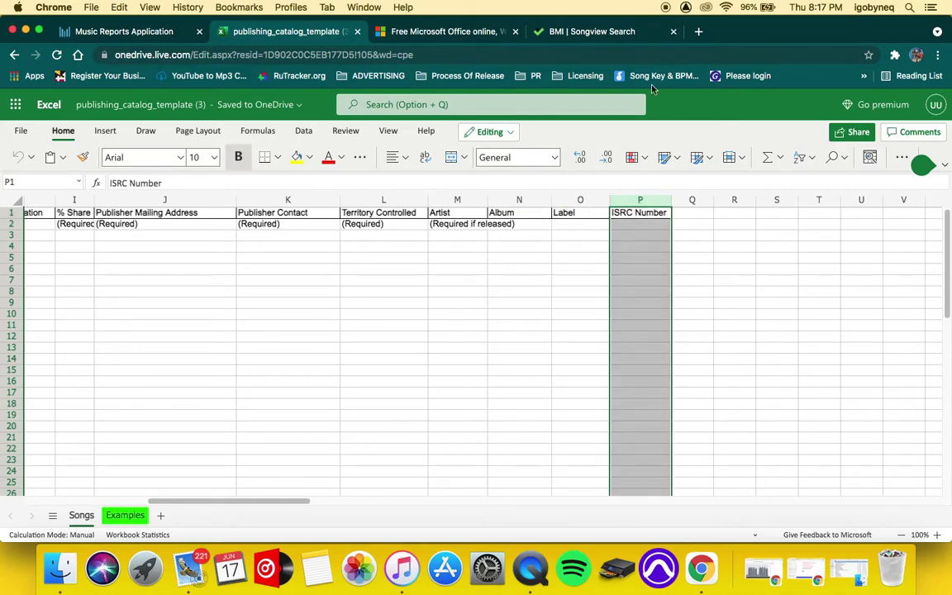
pyautogui.click(699, 33)
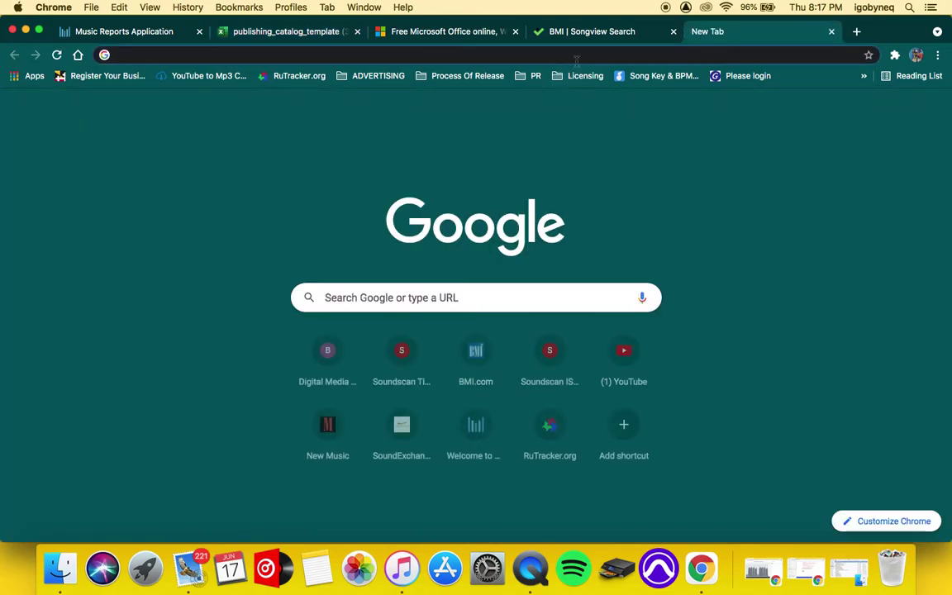
# Load distrokid.com in the new tab, glance at the BMI results, then return to the template spreadsheet
pyautogui.write('distrokid.com')
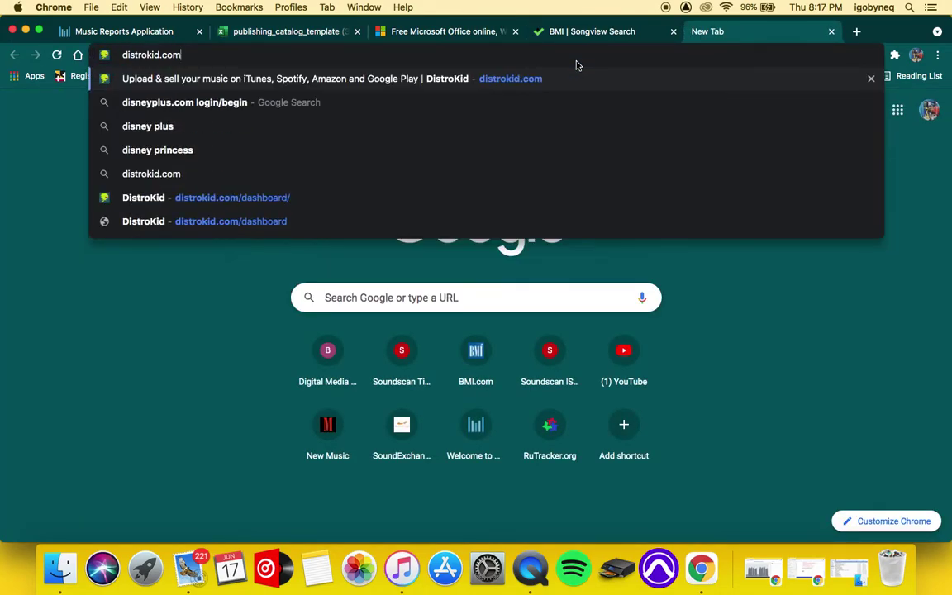
pyautogui.press('Return')
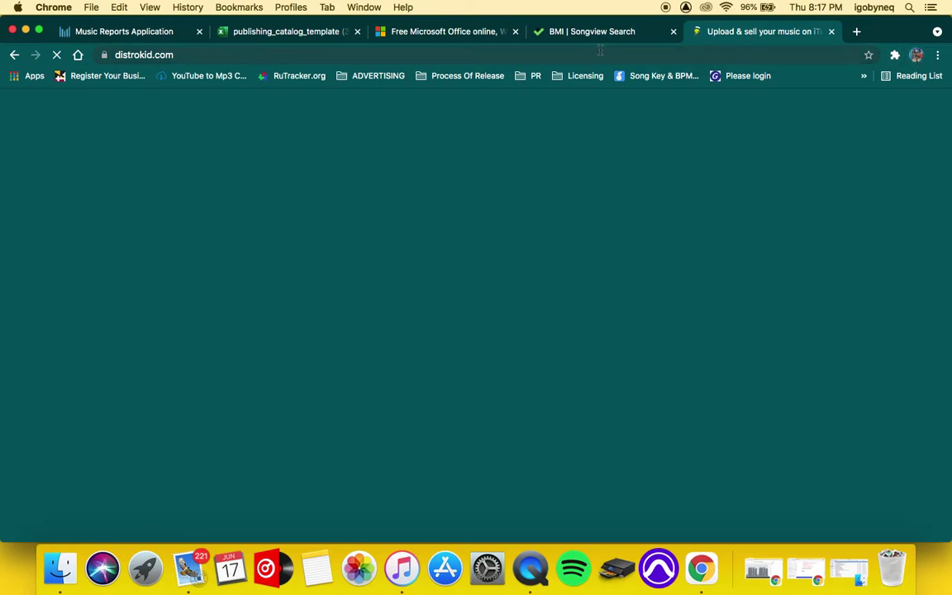
pyautogui.click(543, 35)
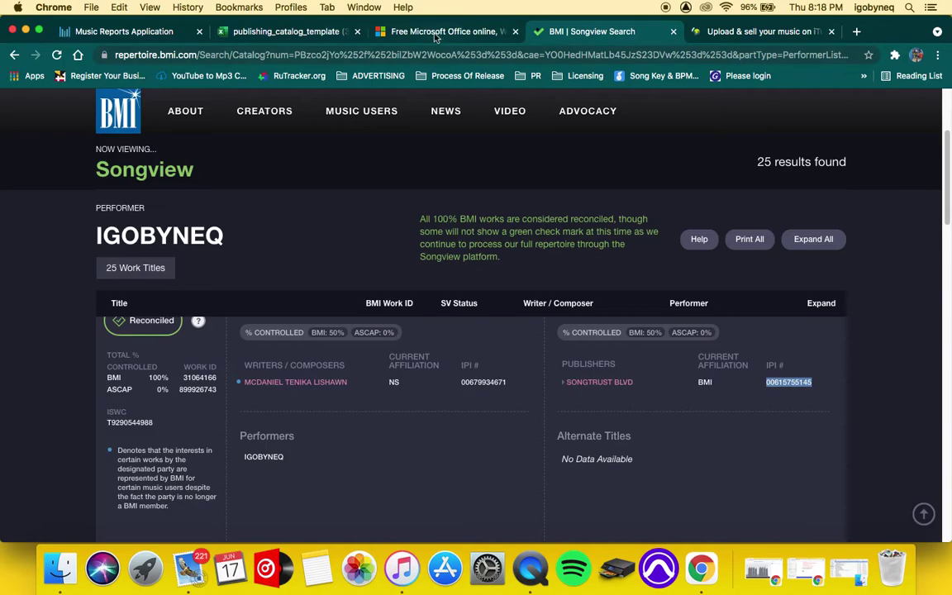
pyautogui.click(752, 33)
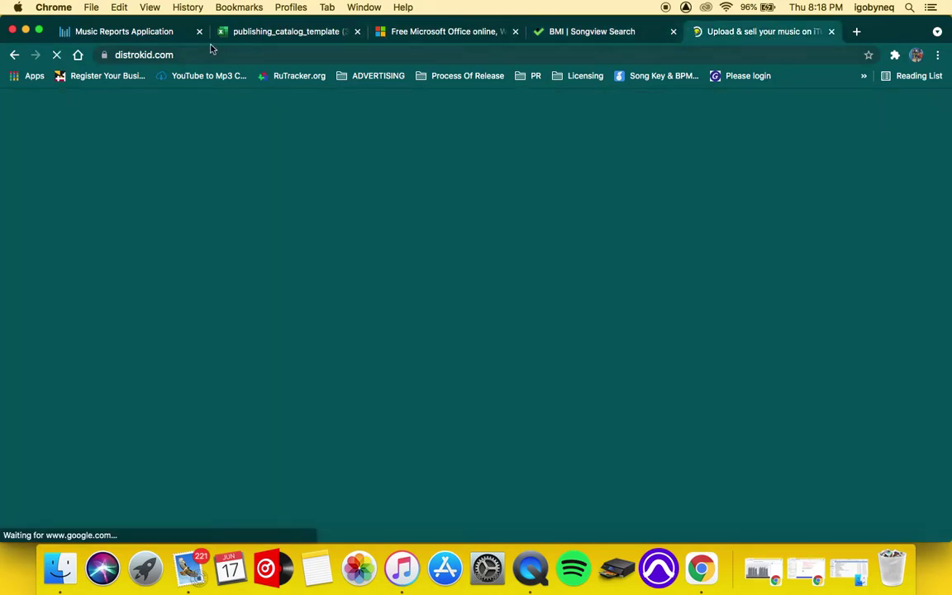
pyautogui.click(248, 32)
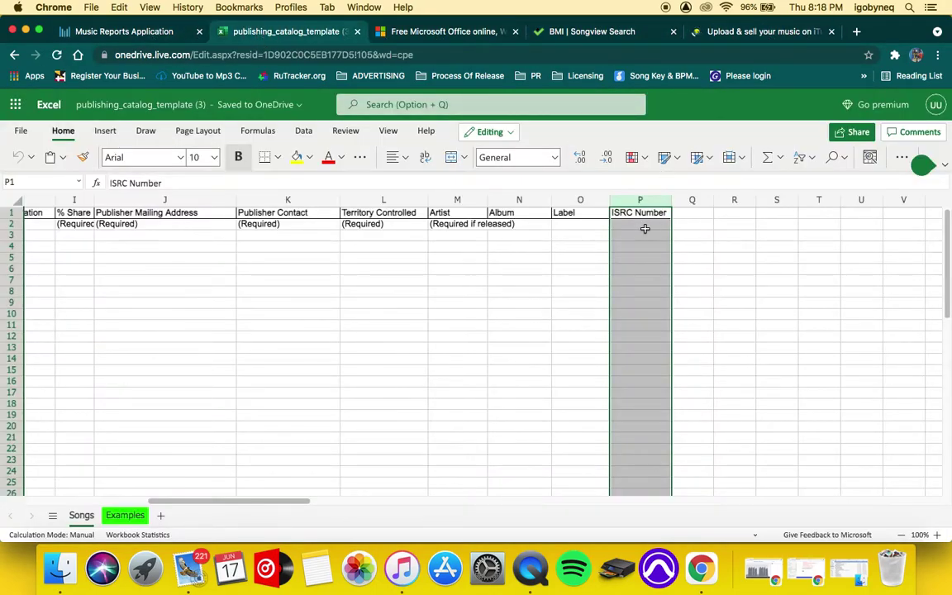
# Close the DistroKid page and download the template workbook as an .xlsx copy via Save As
pyautogui.click(831, 31)
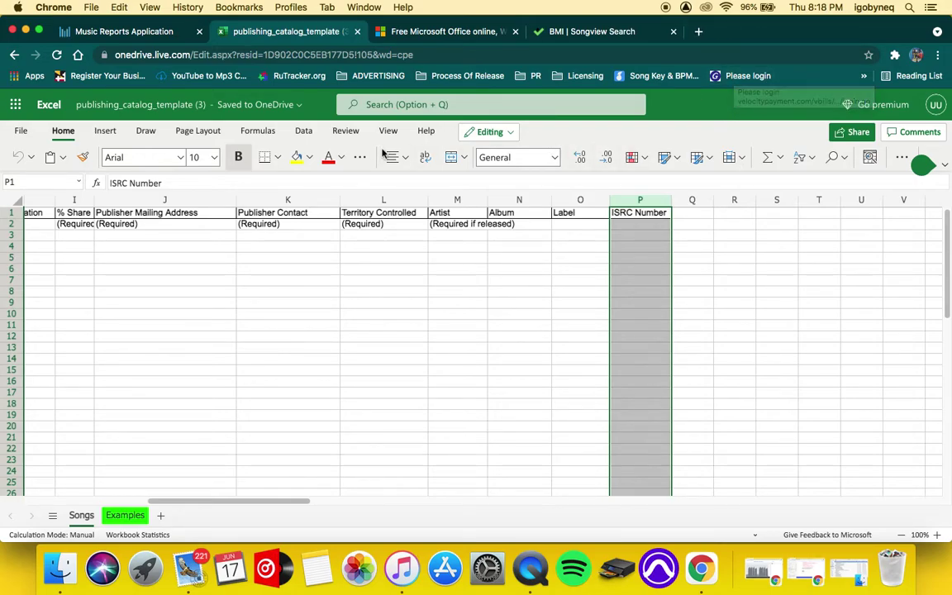
pyautogui.click(91, 7)
pyautogui.click(195, 206)
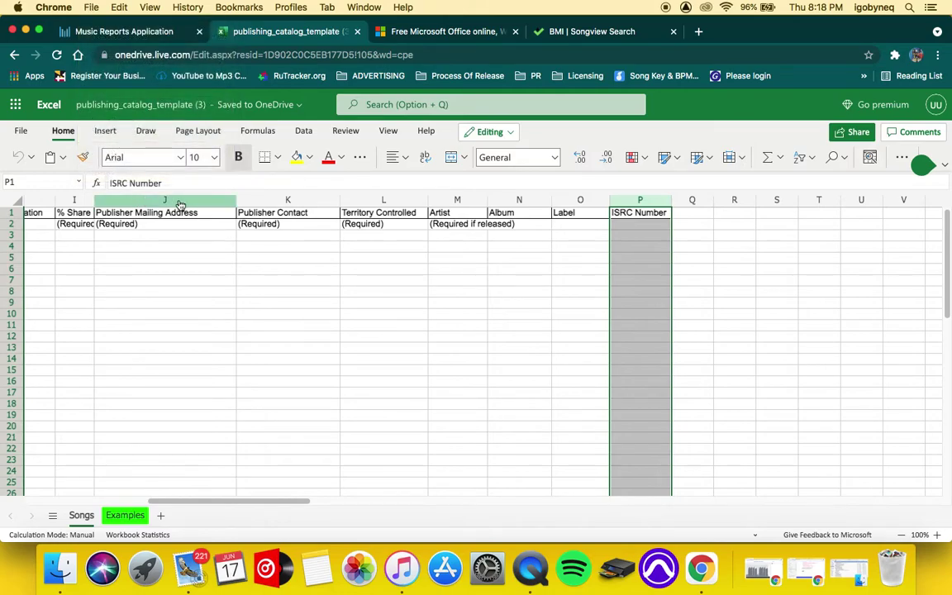
pyautogui.click(20, 130)
pyautogui.click(76, 260)
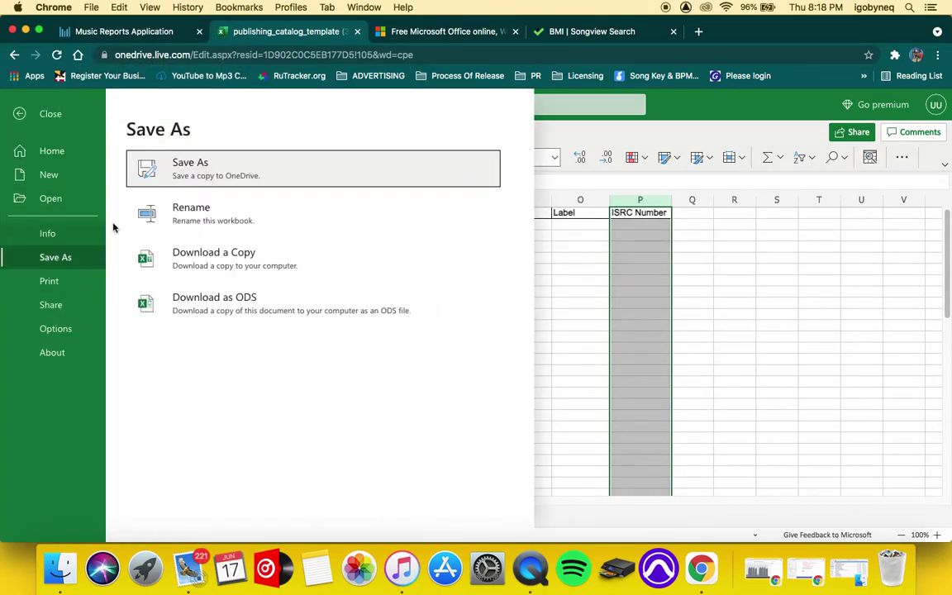
pyautogui.click(203, 267)
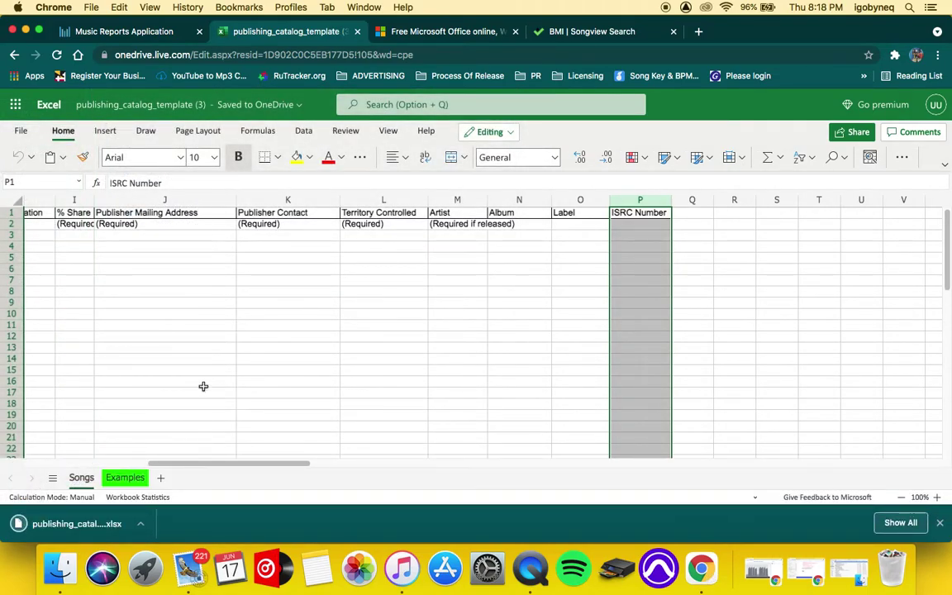
# Try uploading a catalog file in Music Reports, dismiss the no-file warning, and cancel file selection
pyautogui.click(157, 32)
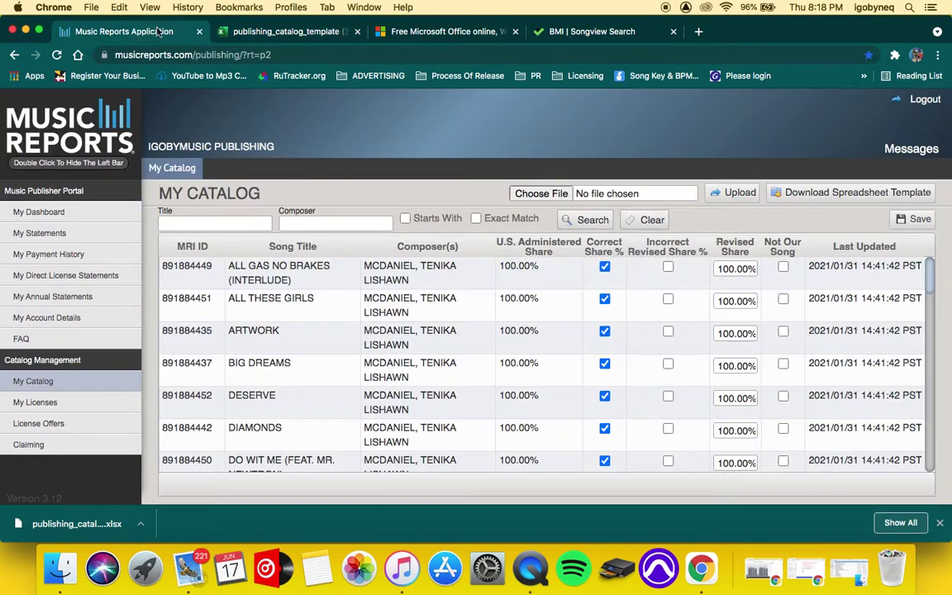
pyautogui.click(732, 194)
pyautogui.click(589, 132)
pyautogui.click(542, 193)
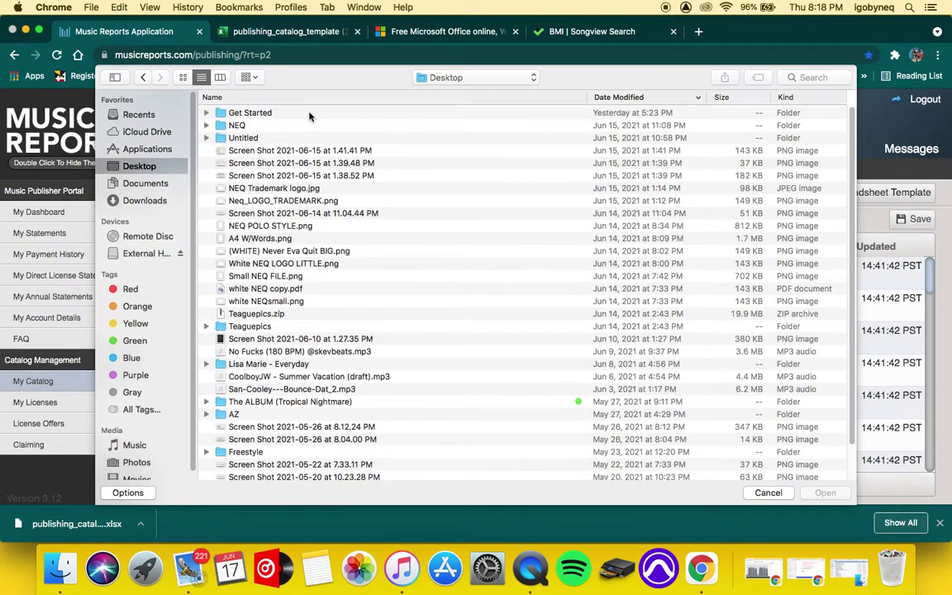
pyautogui.click(767, 492)
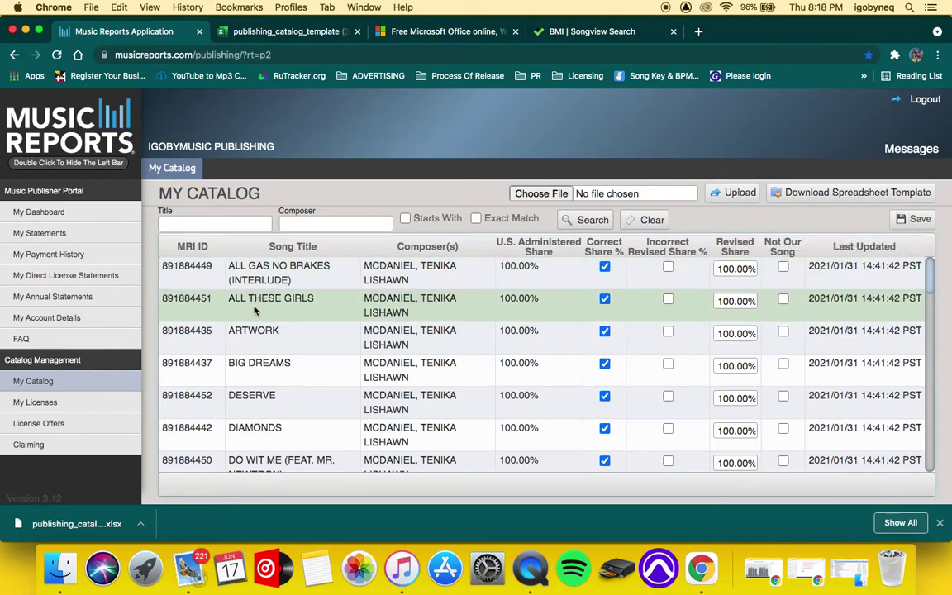
# Reload My Catalog and scroll through its songs down to TONIGHT, all marked Correct Share %
pyautogui.scroll(-10, 415, 368)
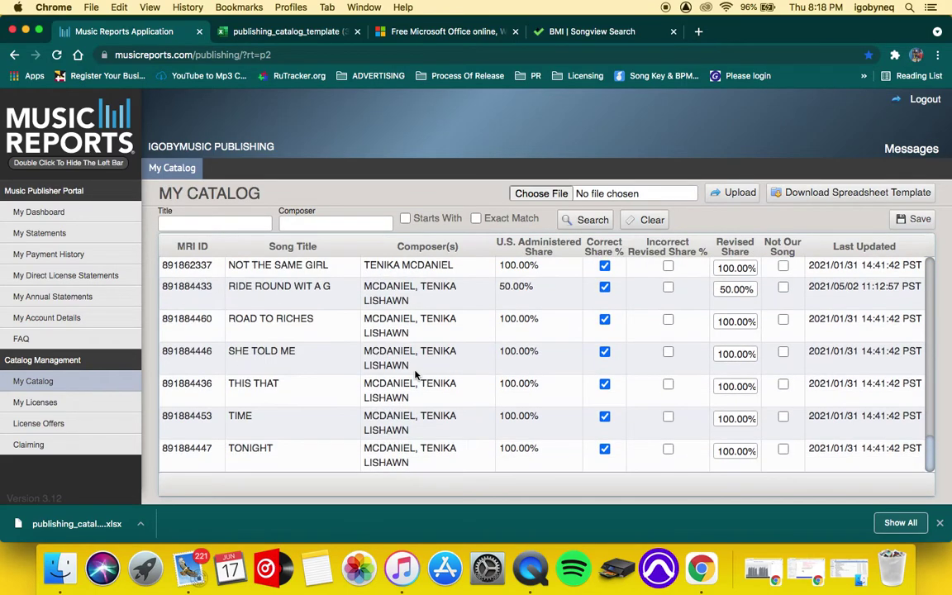
pyautogui.click(48, 382)
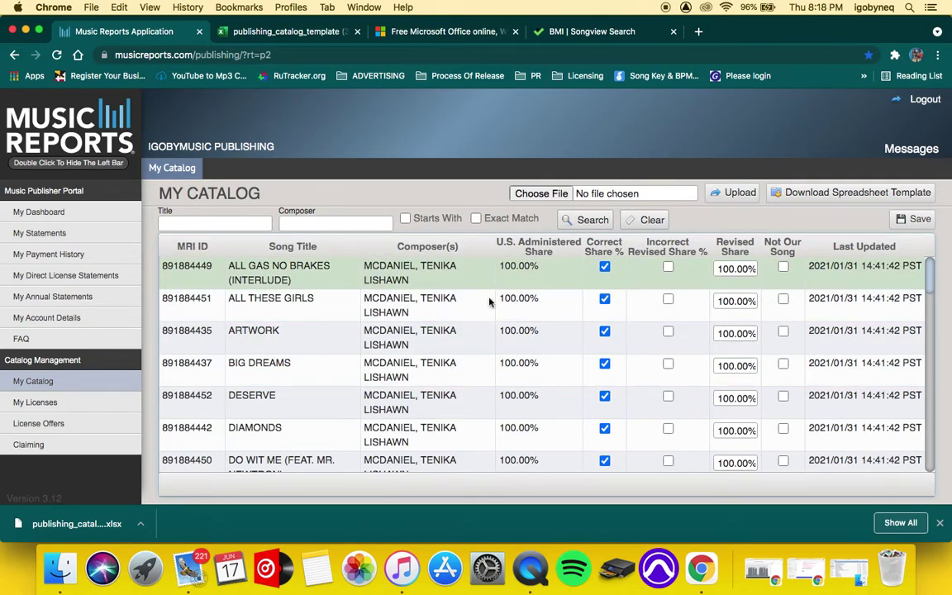
pyautogui.scroll(-15, 487, 347)
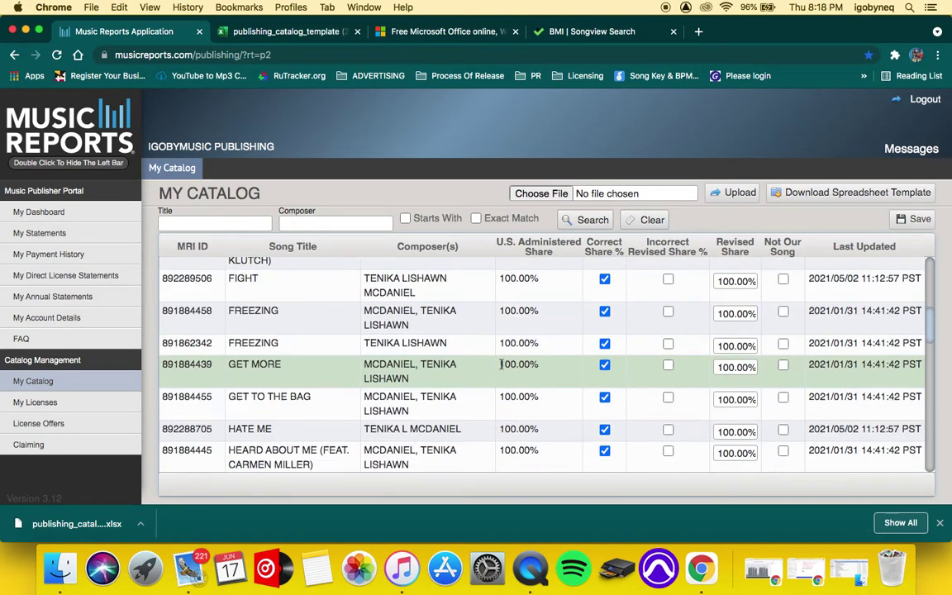
pyautogui.scroll(14, 510, 364)
pyautogui.scroll(2, 509, 365)
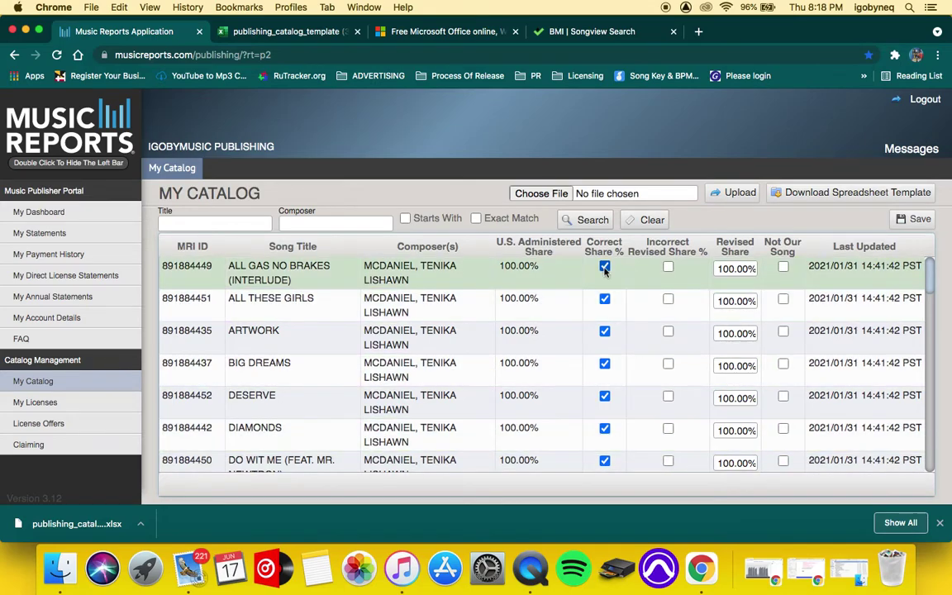
pyautogui.scroll(-10, 606, 393)
pyautogui.scroll(-2, 606, 392)
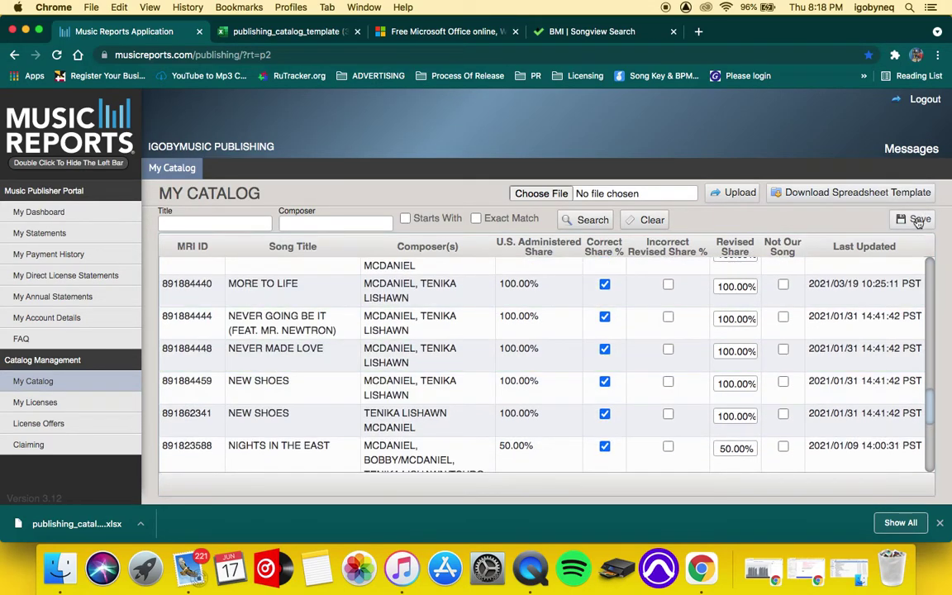
pyautogui.scroll(-5, 453, 336)
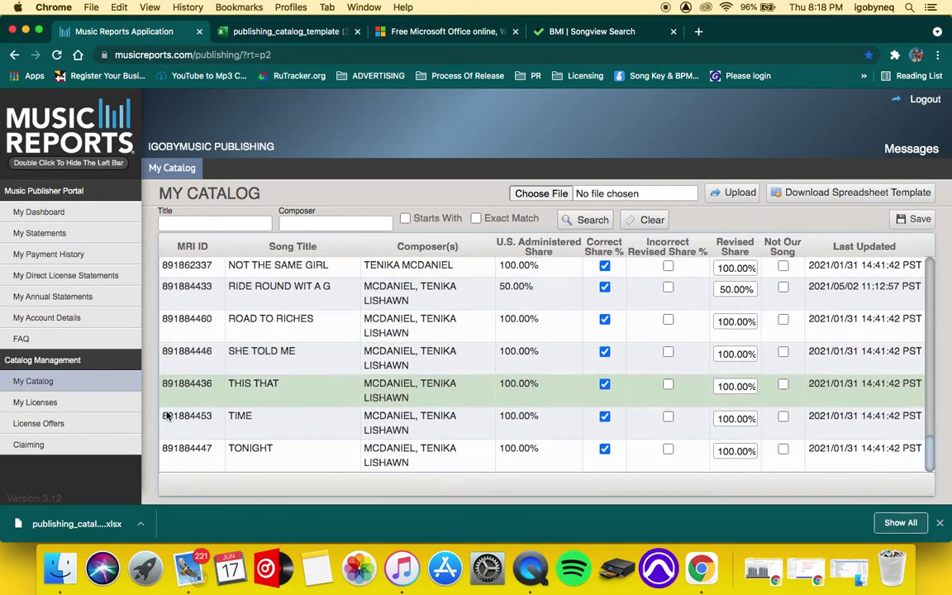
# Open the Claiming page and search for songs by the autofilled artist name
pyautogui.click(33, 444)
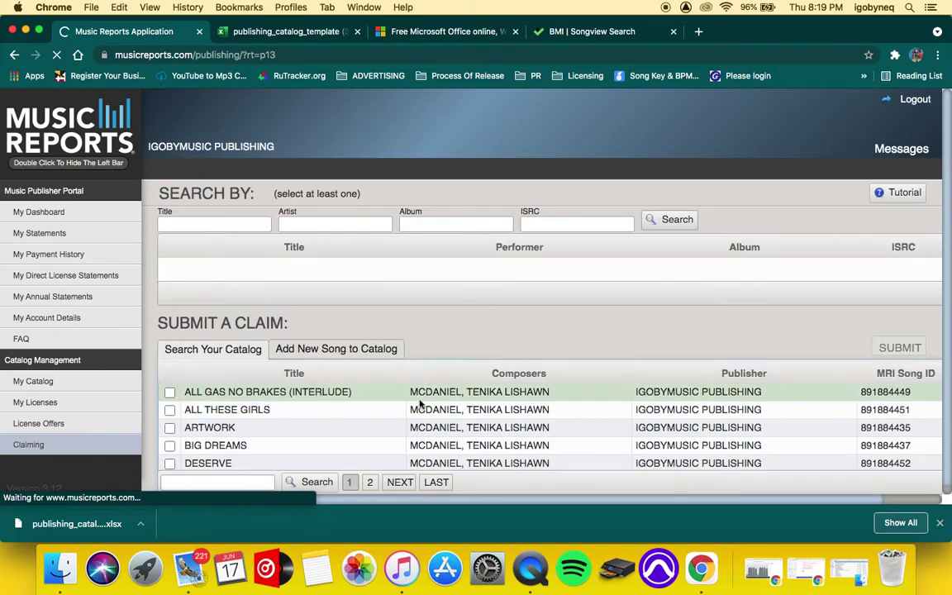
pyautogui.scroll(-15, 436, 388)
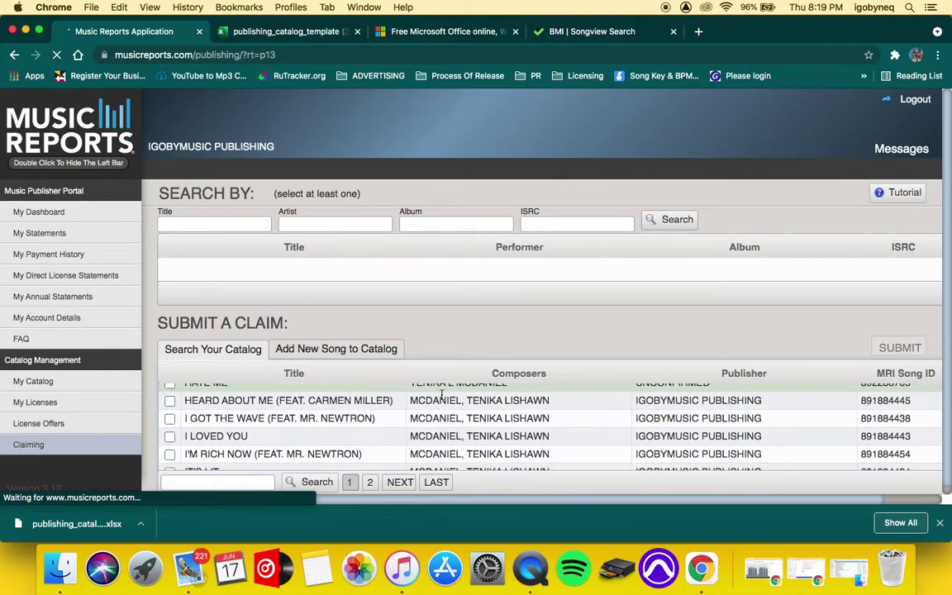
pyautogui.scroll(5, 438, 397)
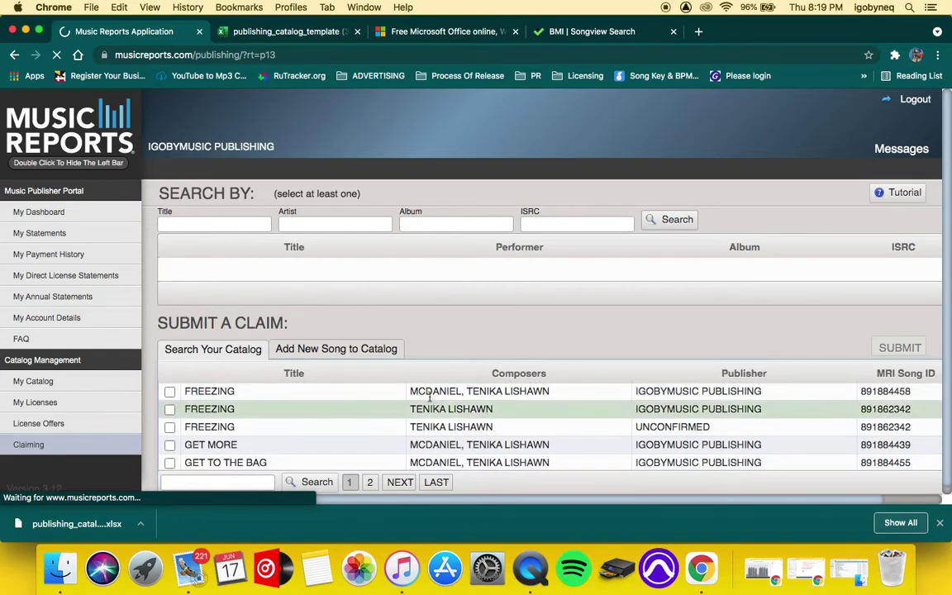
pyautogui.click(317, 223)
pyautogui.click(314, 249)
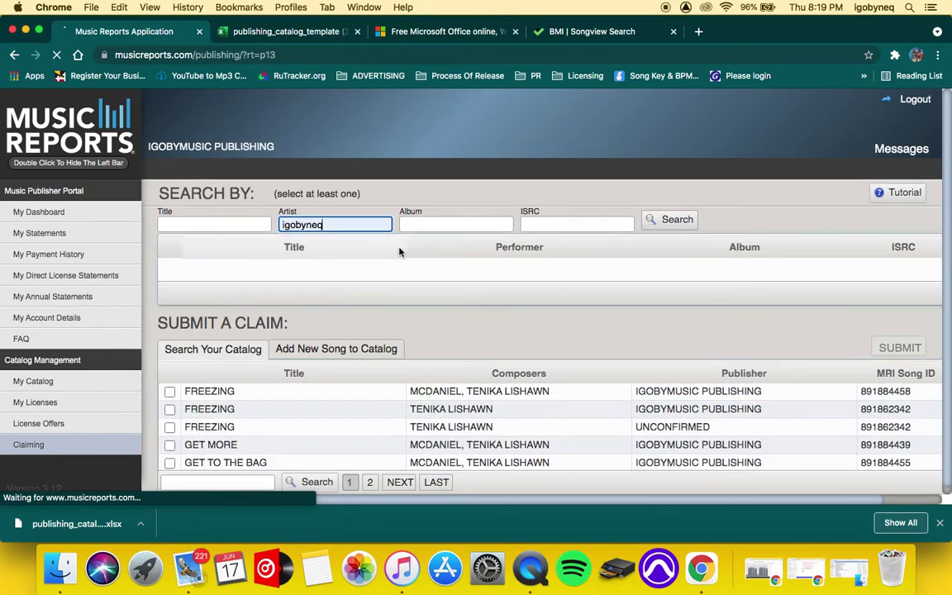
pyautogui.click(674, 222)
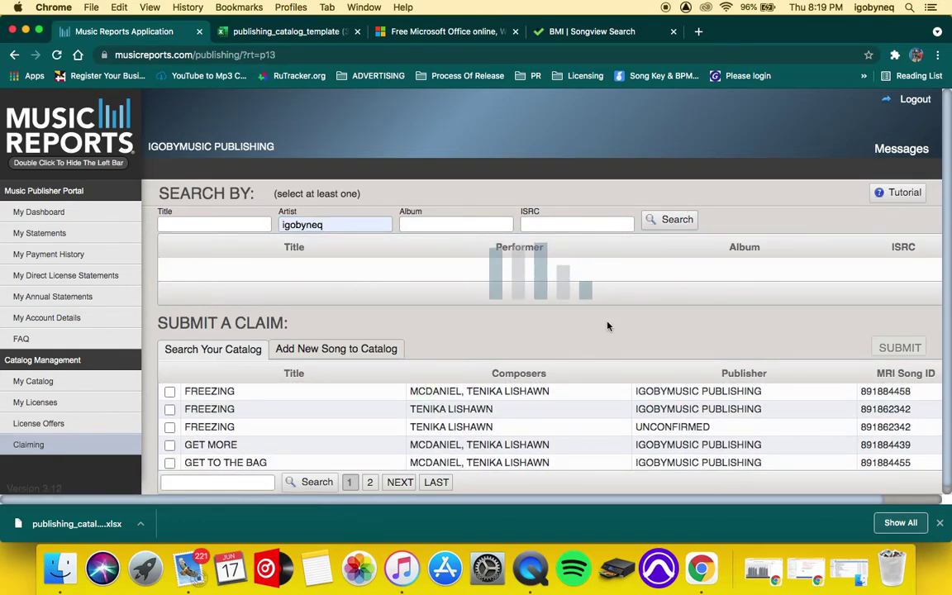